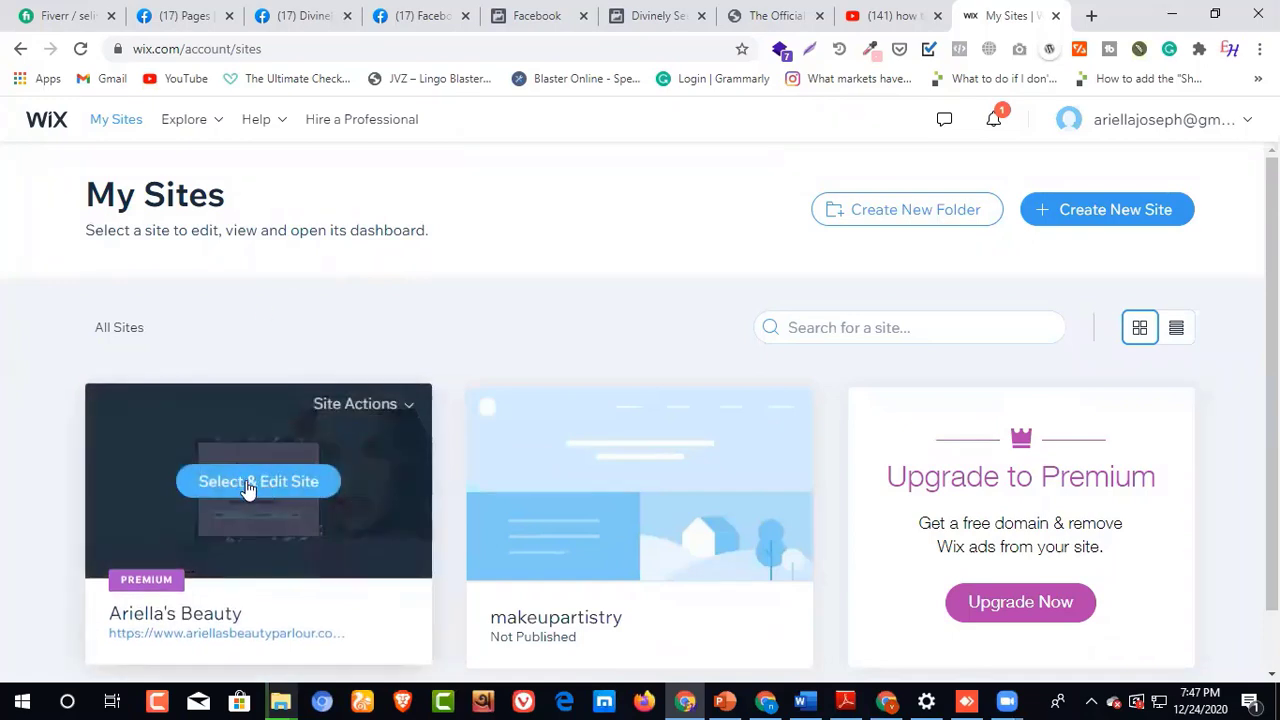
Step: Open the dashboard of the Ariella's Beauty site, dismiss the coupon promotion, and display its store products list
left_click(248, 484)
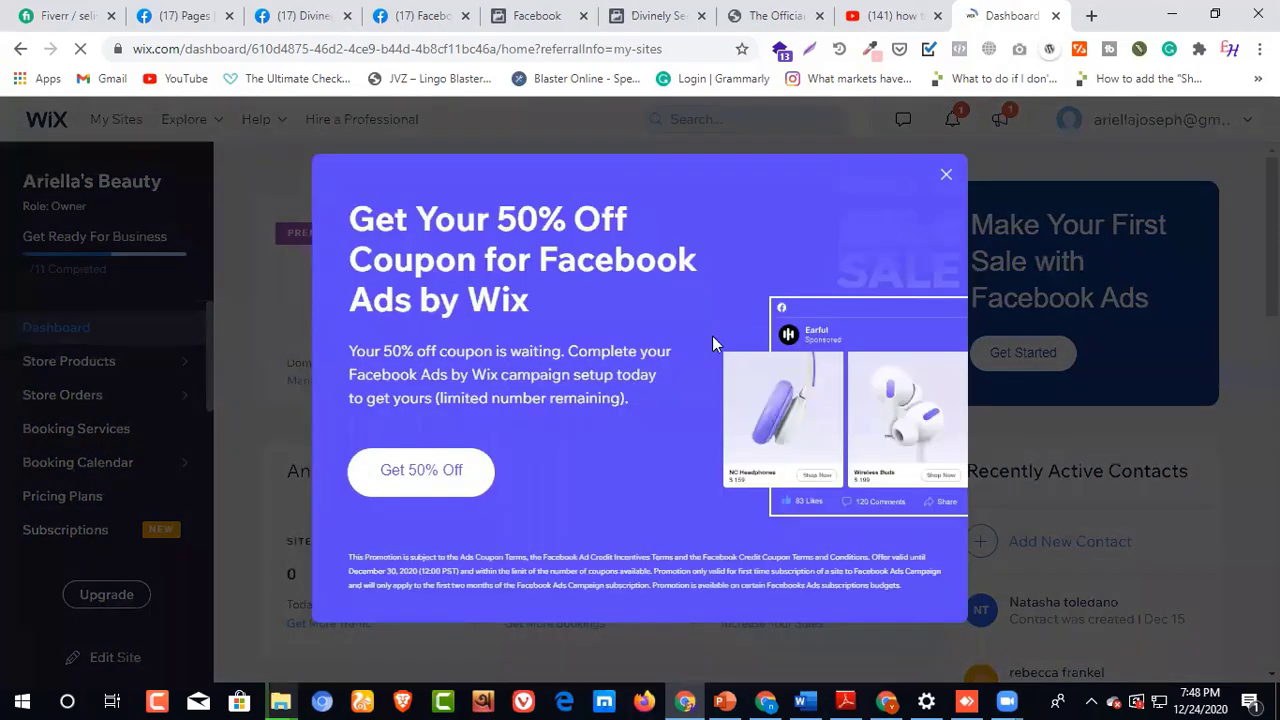
left_click(946, 176)
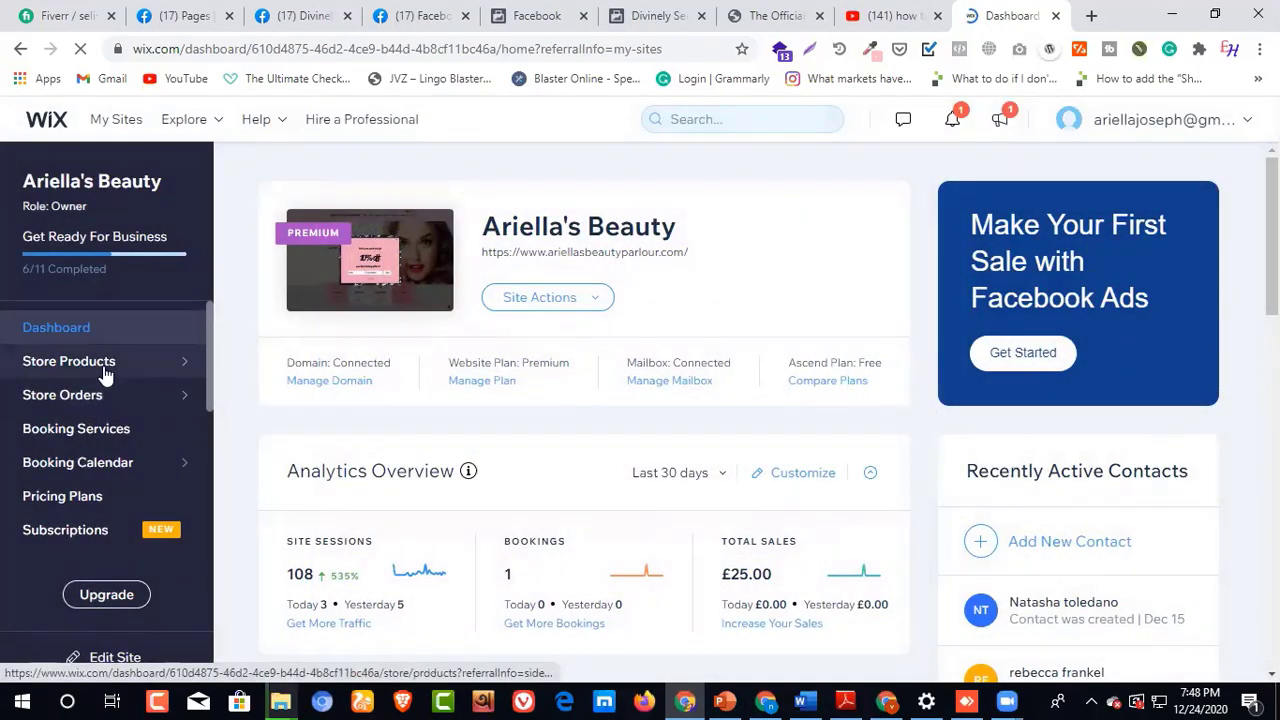
mouse_move(105, 372)
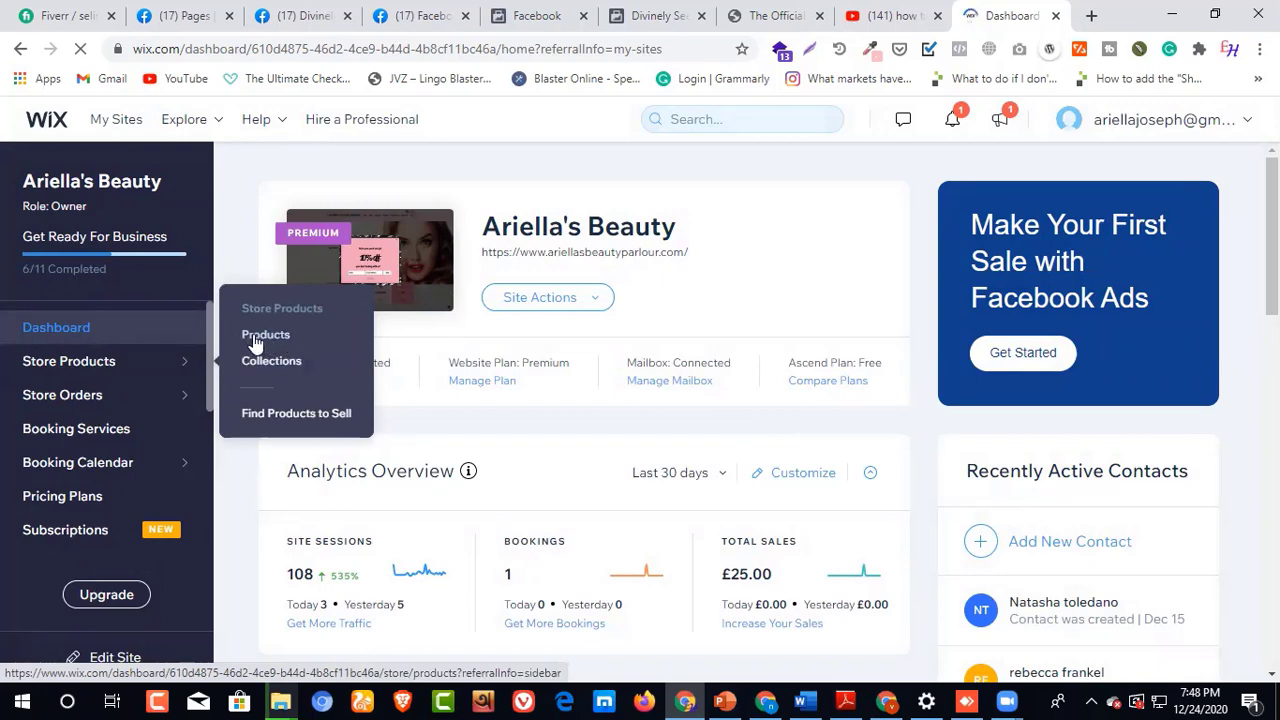
left_click(257, 340)
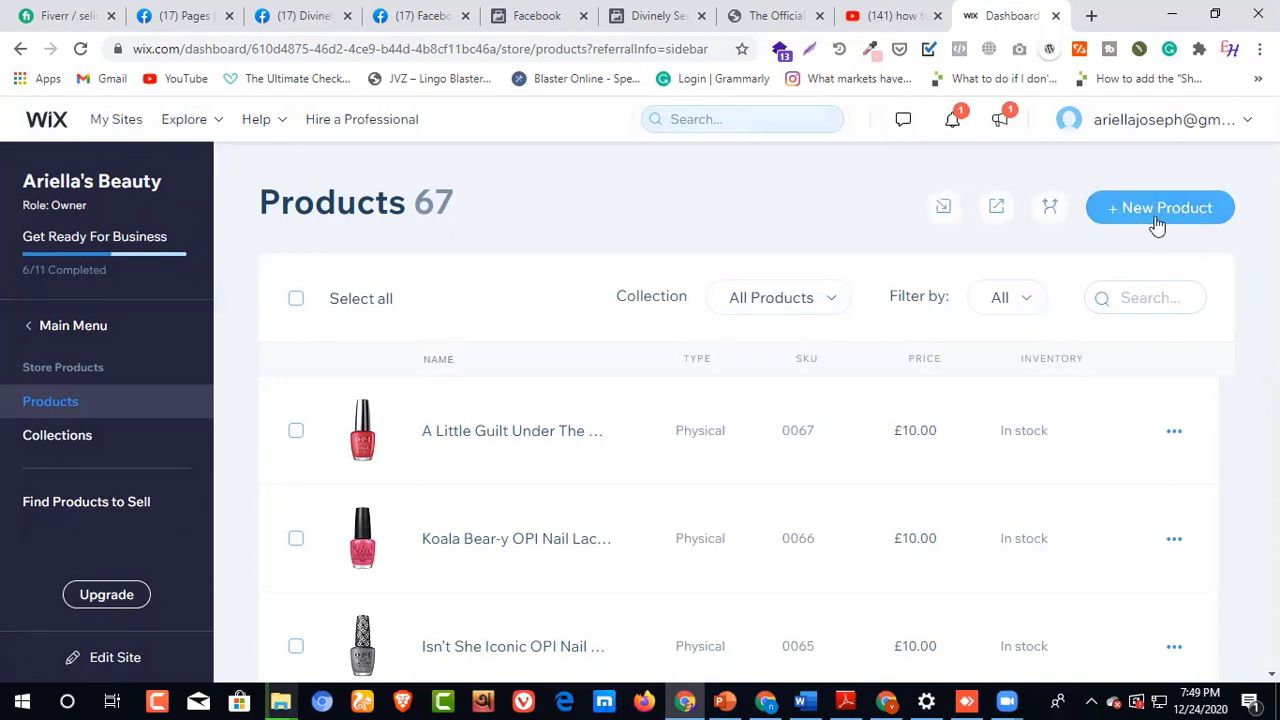
Step: Create a new physical product with the title "write product title here"
left_click(1148, 216)
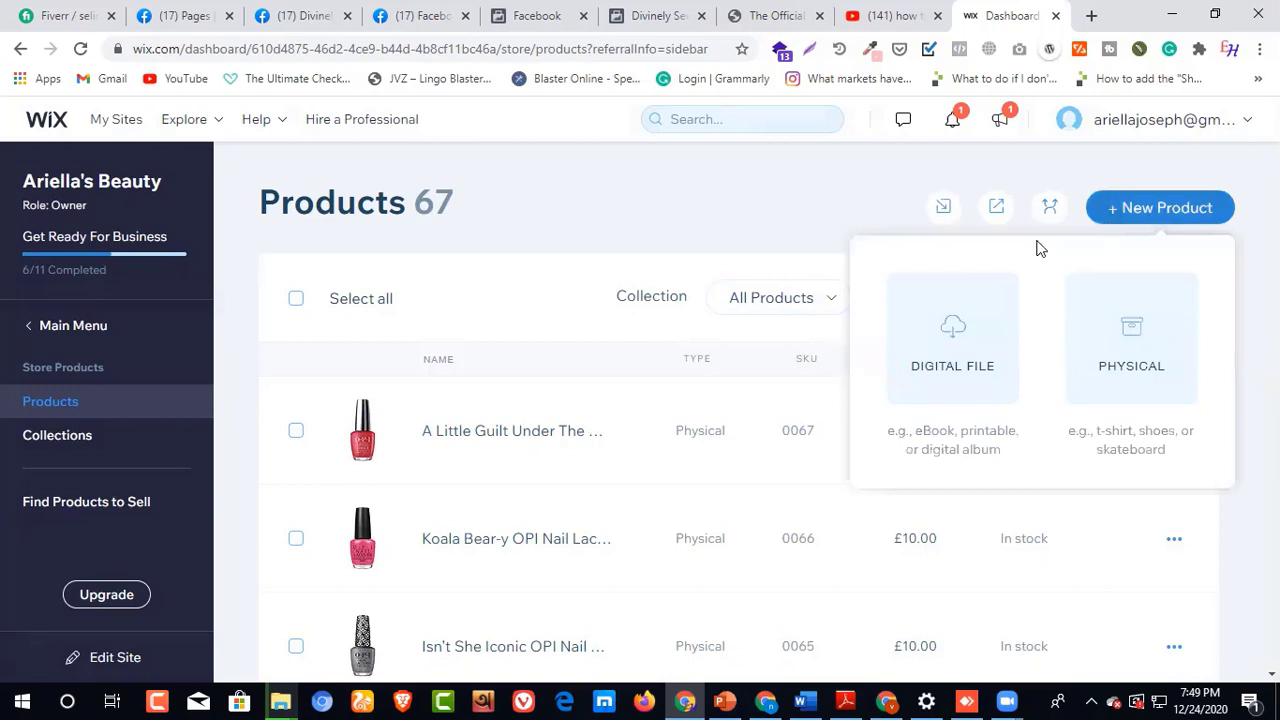
left_click(1132, 366)
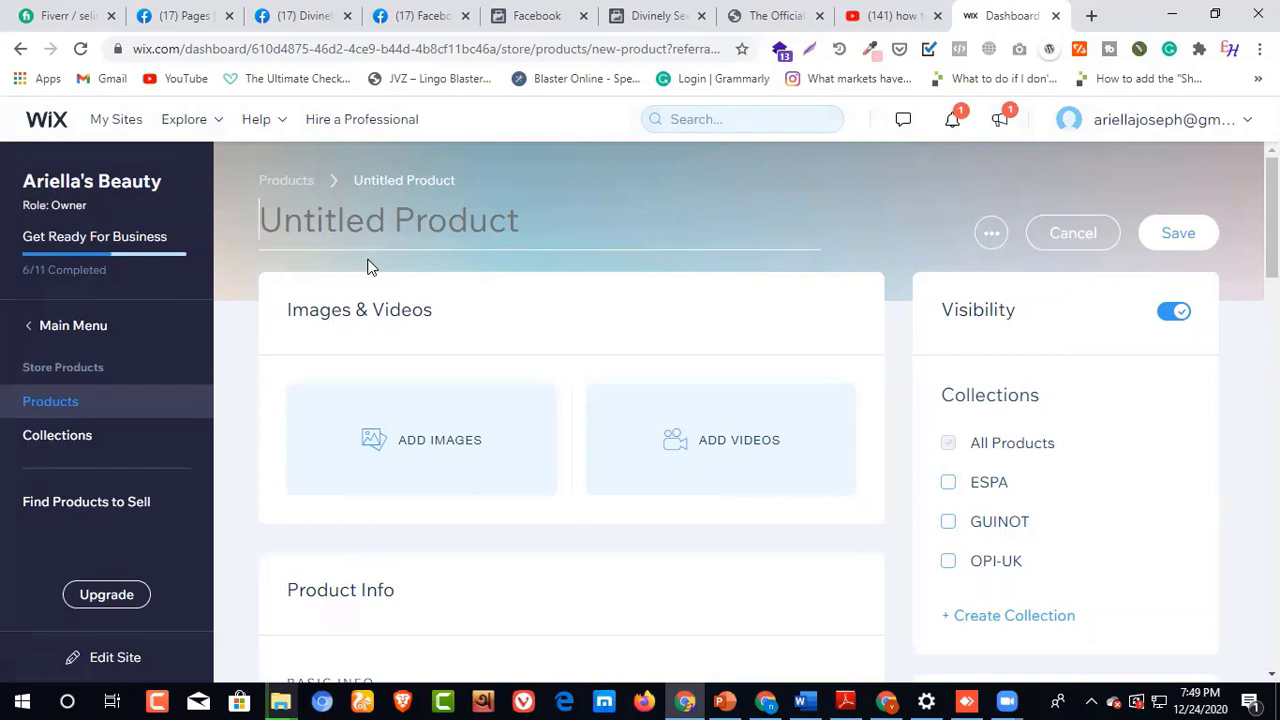
type("writ")
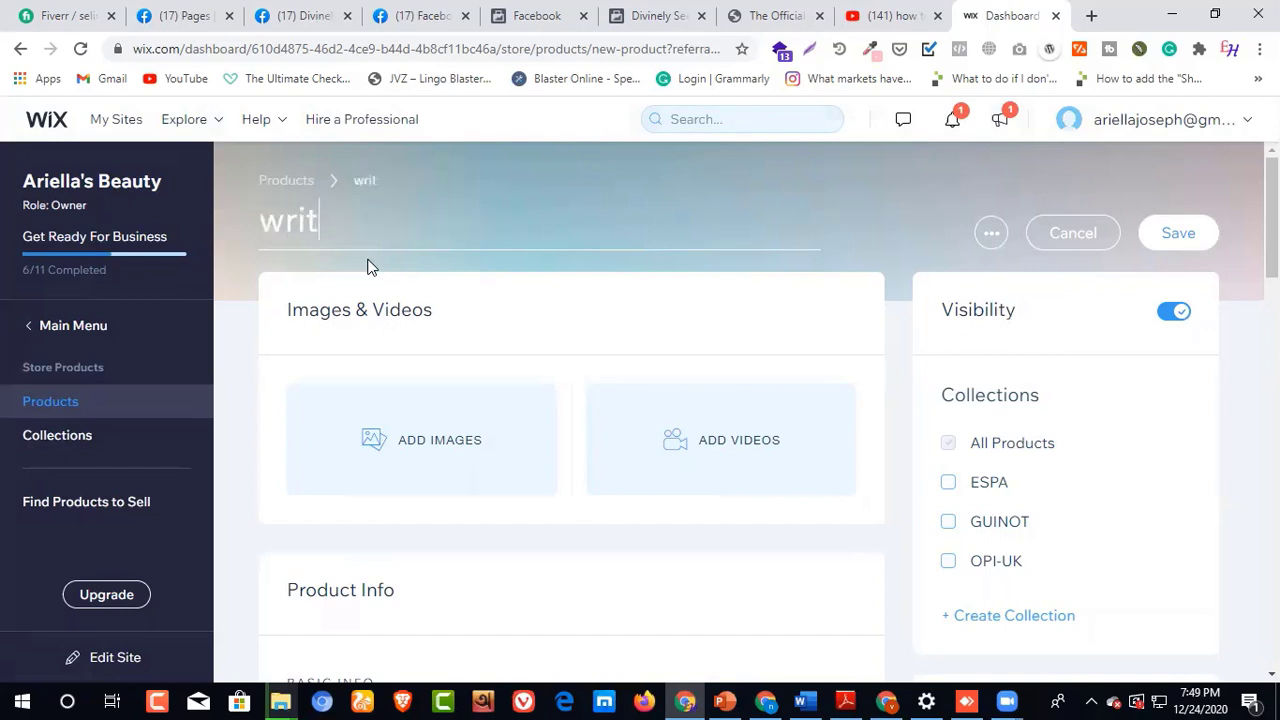
type("e product t")
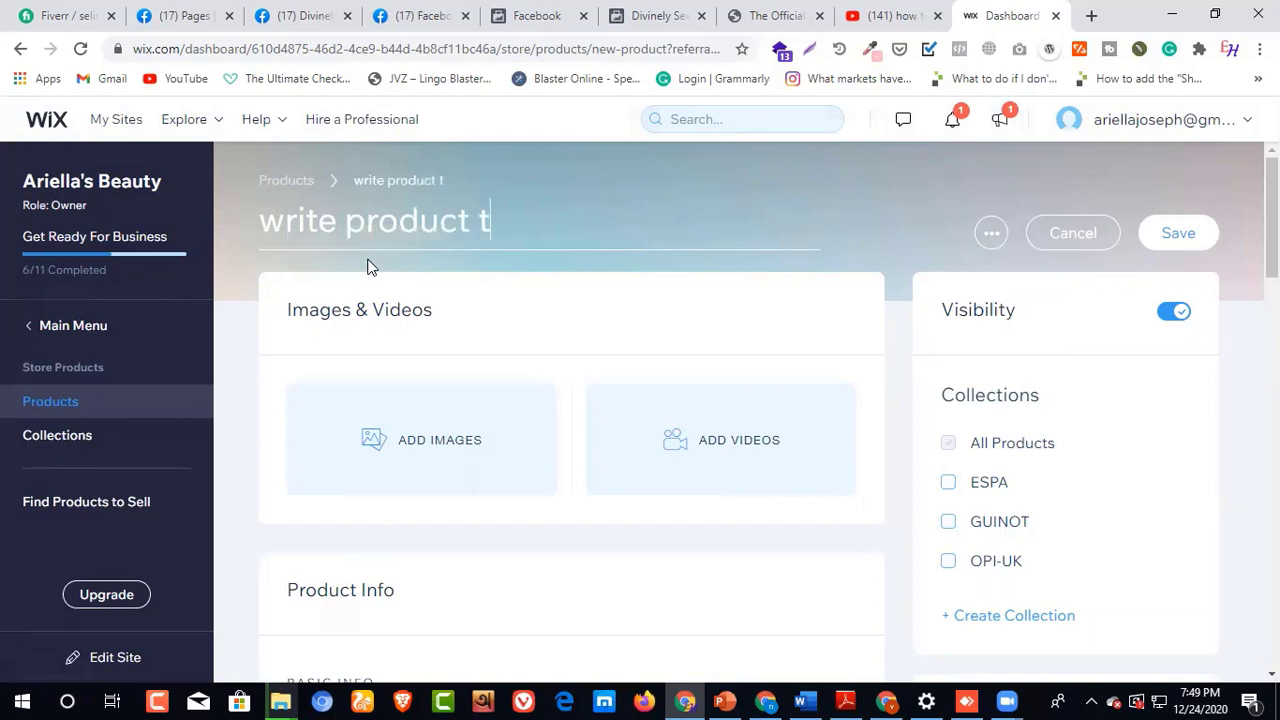
type("itle here")
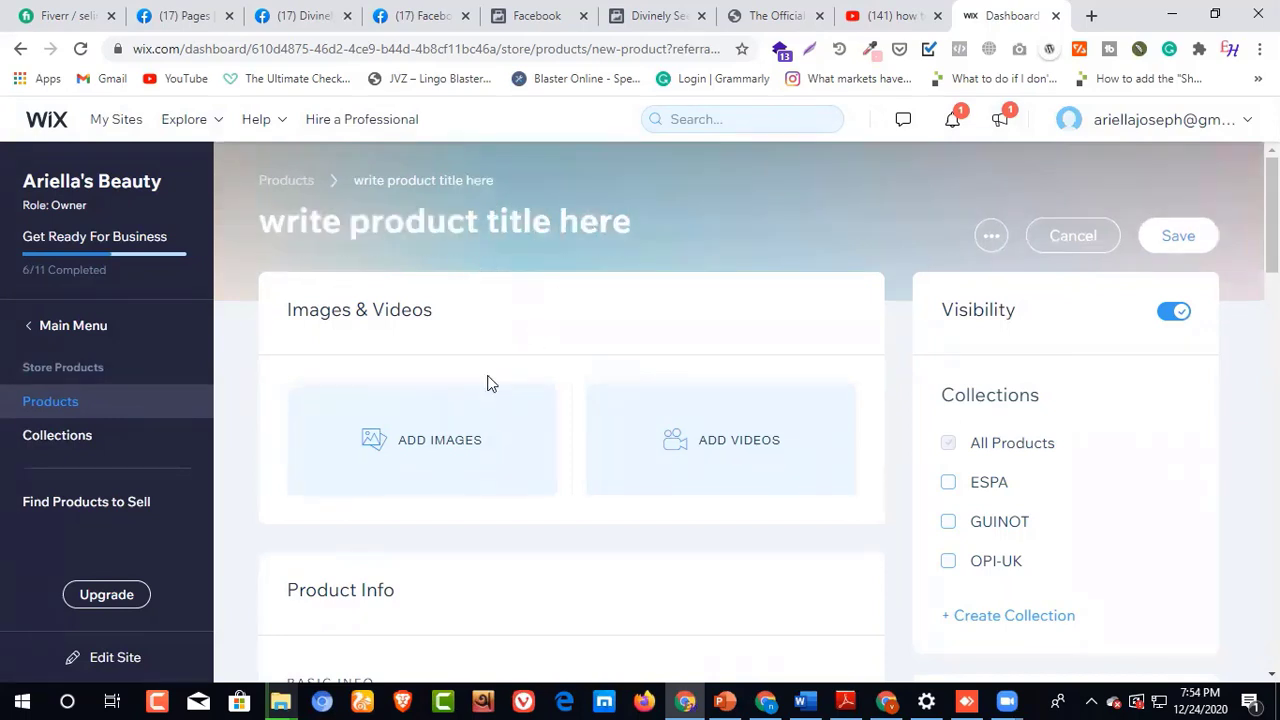
Step: Upload the image "An Affair In Red Square OPI Nail Lacquer" from the computer to the site files, and close the image picker without adding it
left_click(443, 448)
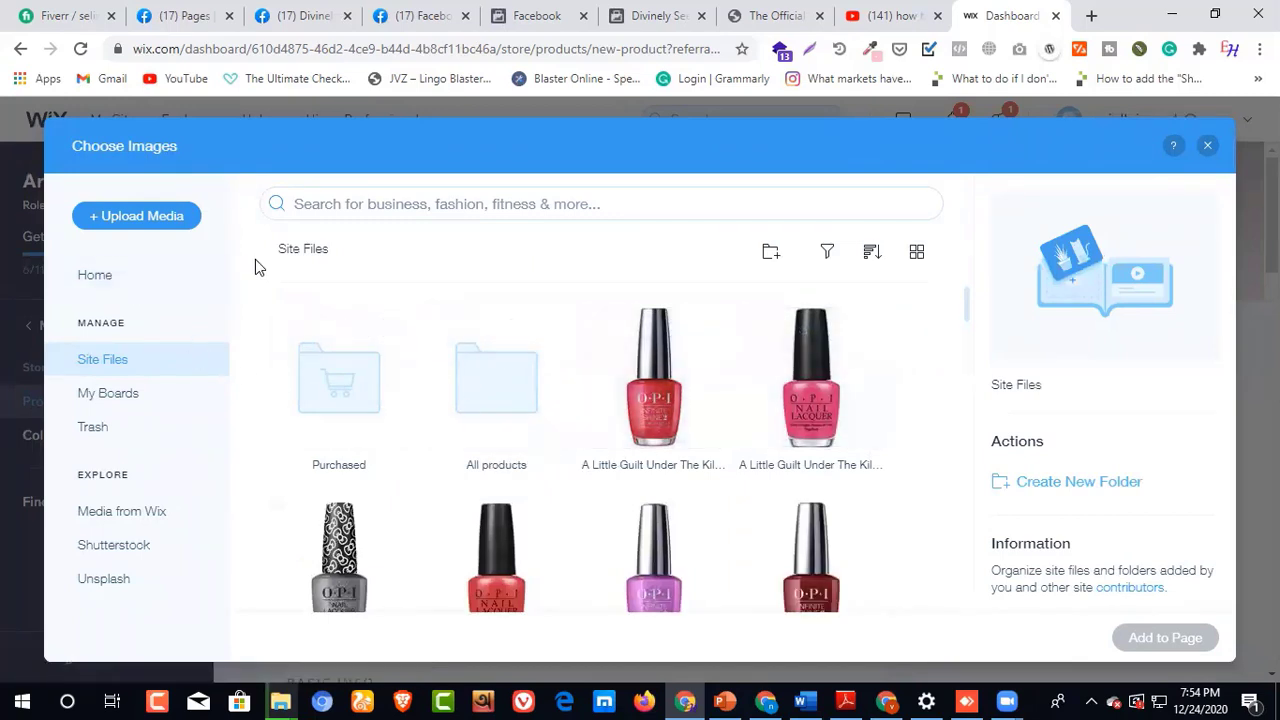
left_click(150, 218)
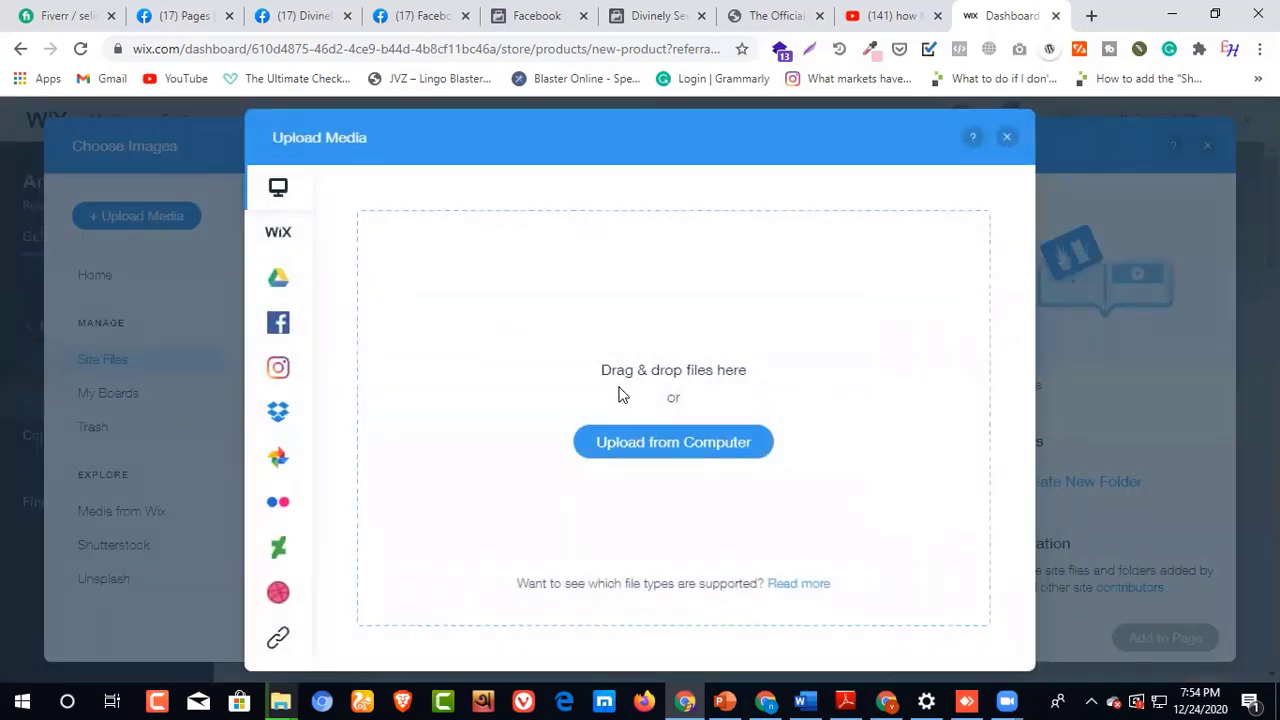
left_click(647, 445)
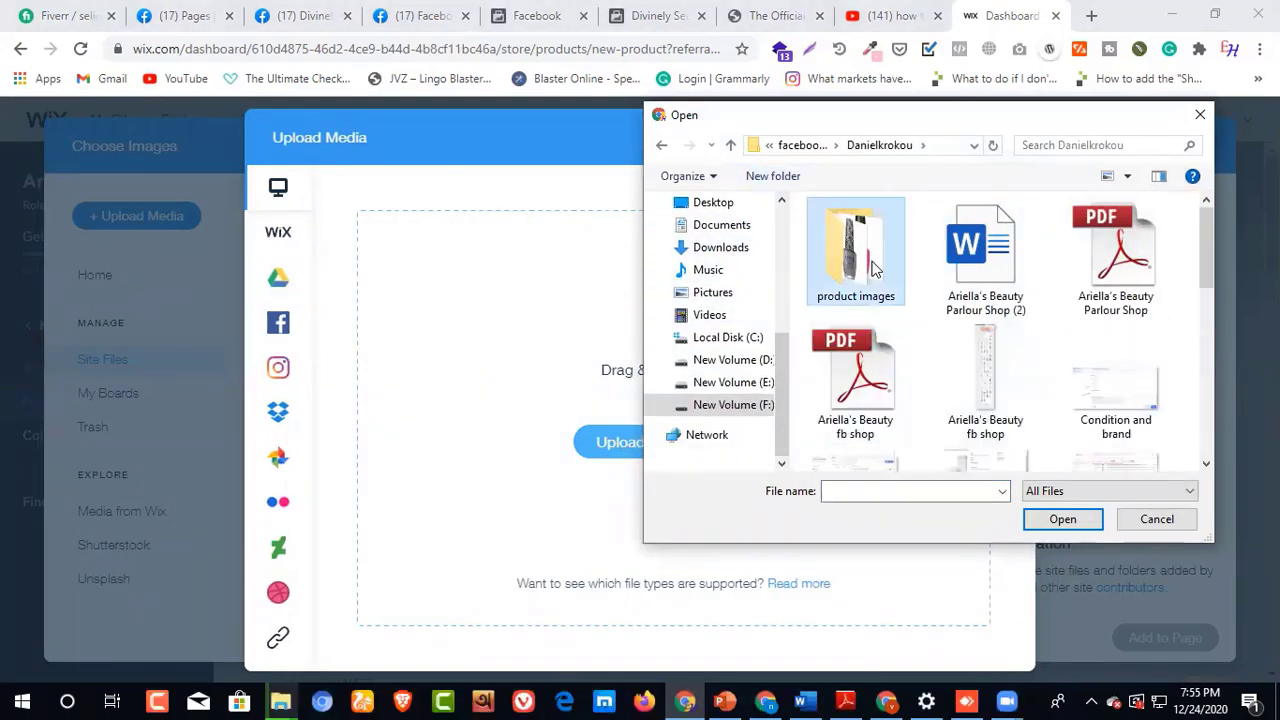
double_click(872, 266)
left_click(986, 262)
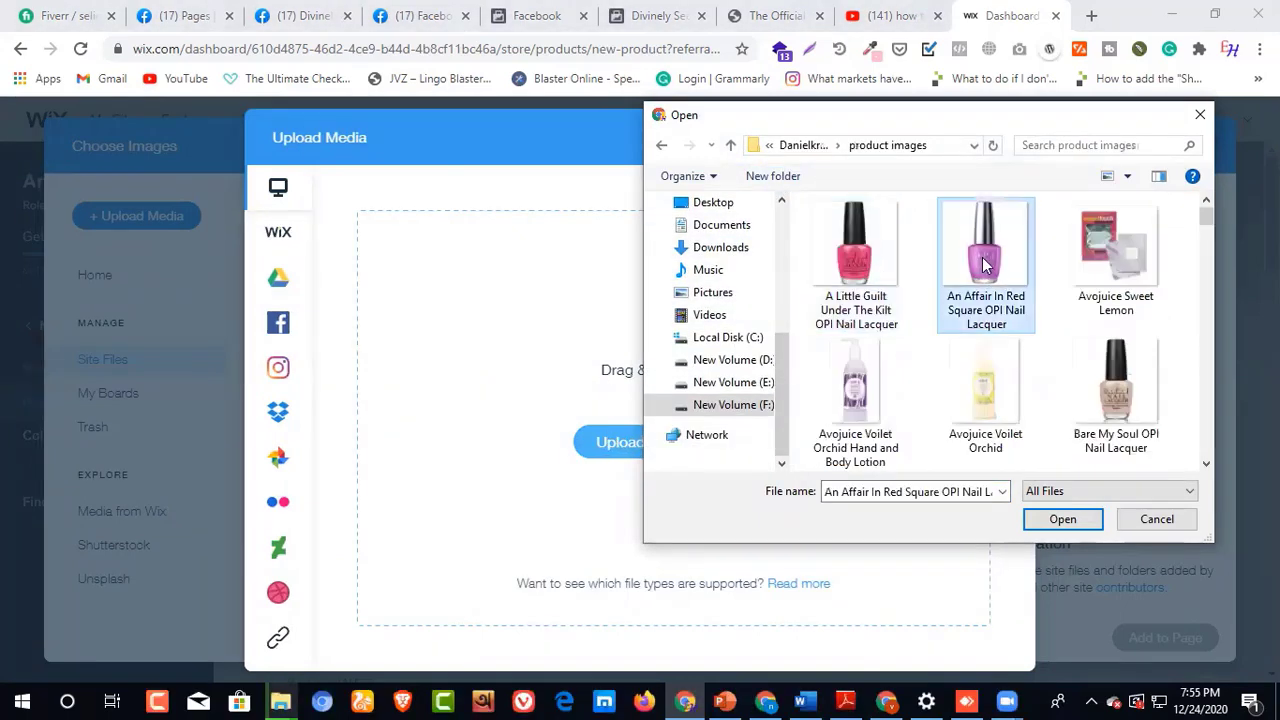
left_click(1063, 521)
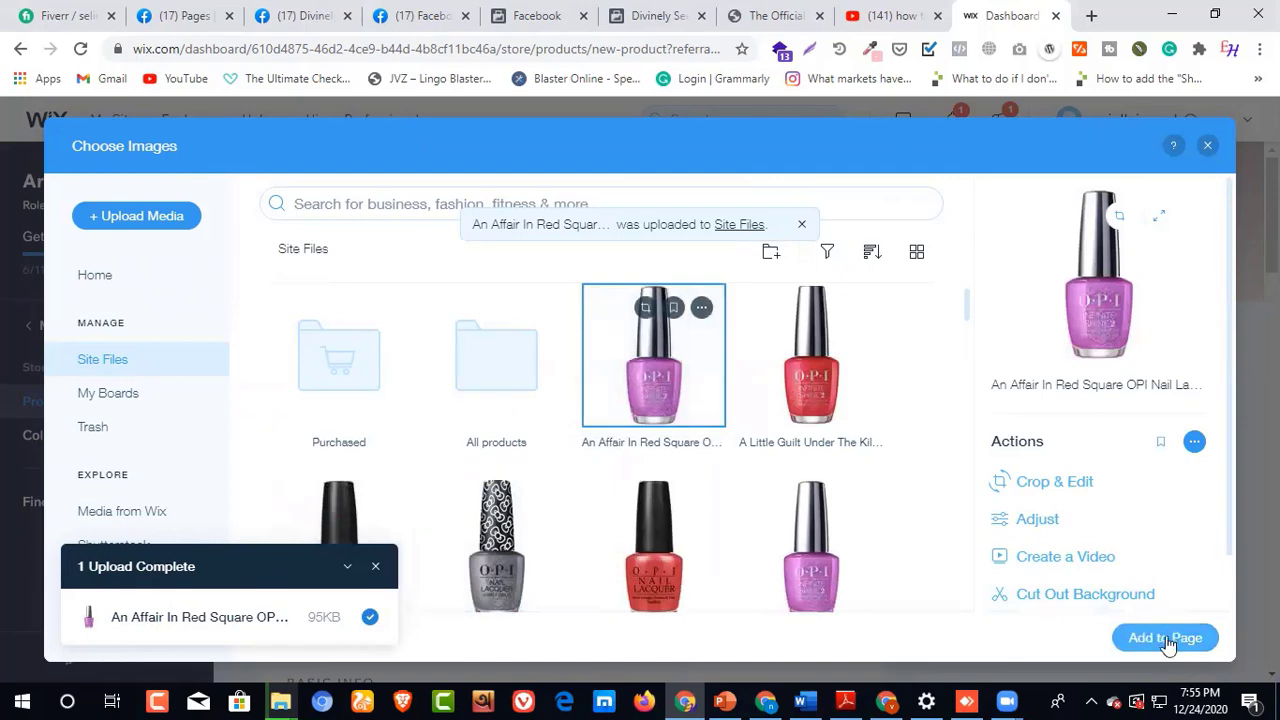
left_click(1208, 149)
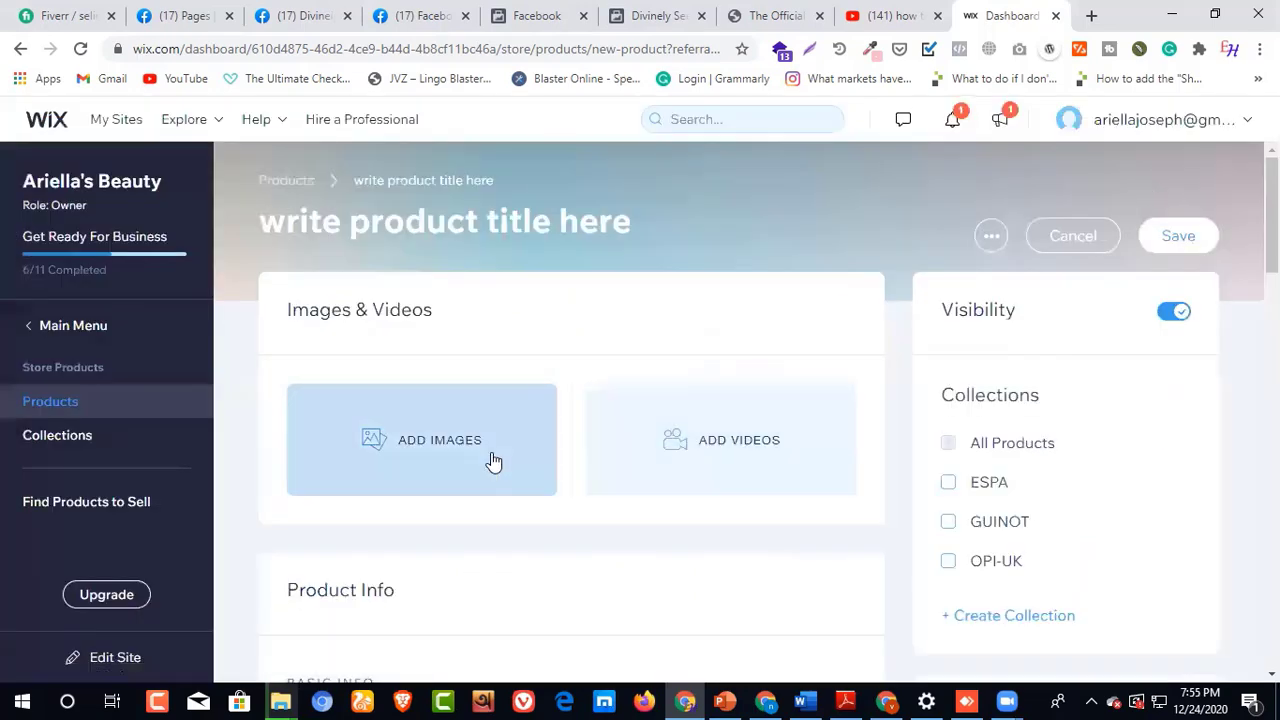
left_click(1073, 236)
left_click(791, 488)
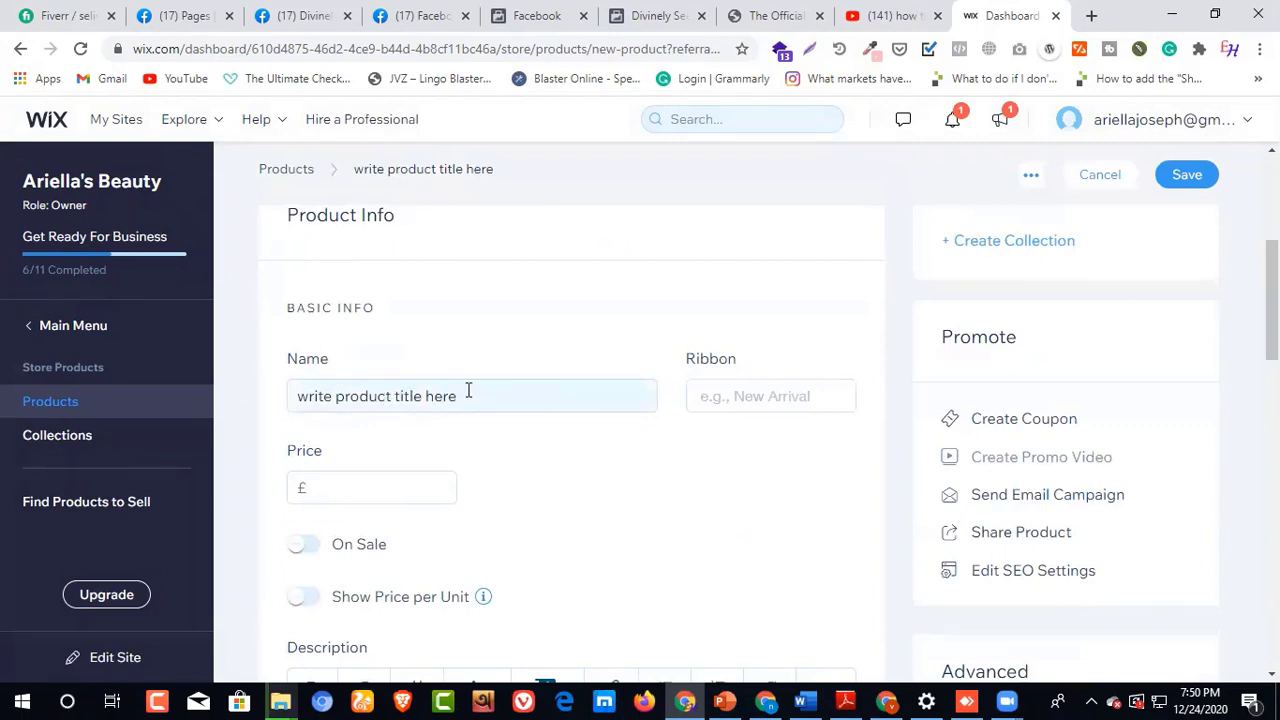
Step: Assign the New ribbon to the product and set its price to £41
scroll(746, 371, "down", 1)
left_click(780, 302)
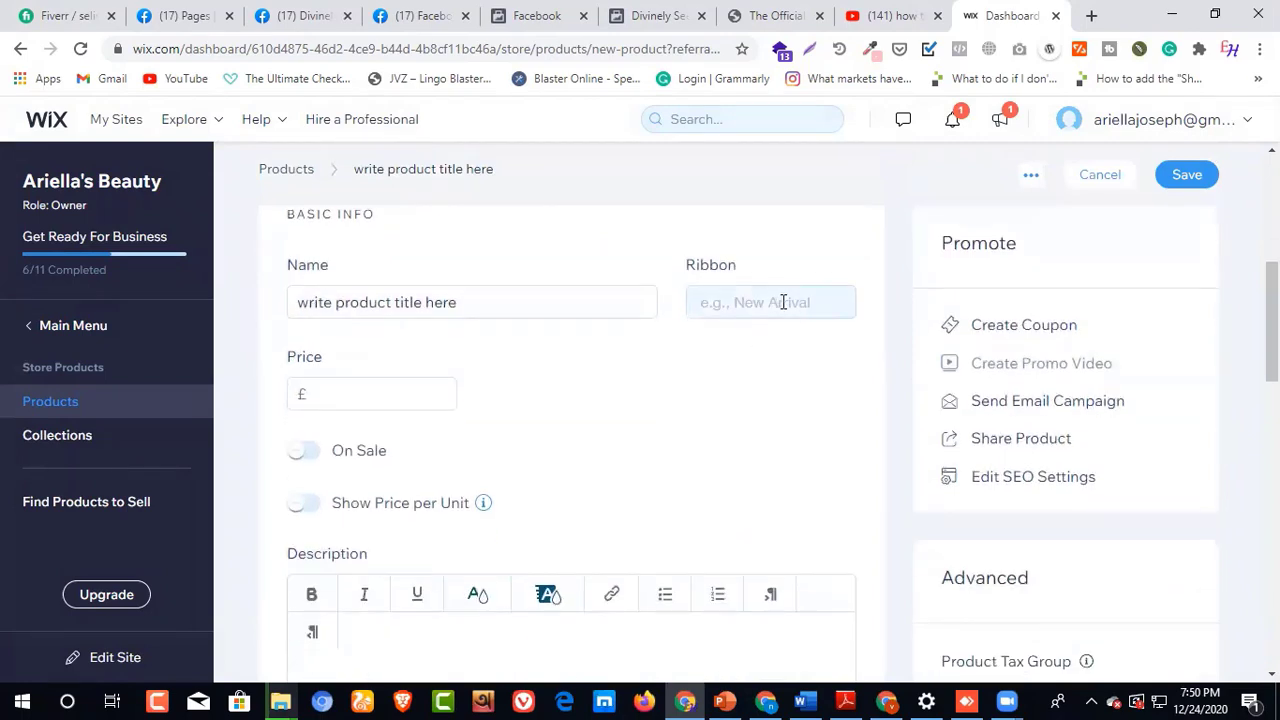
type("ne")
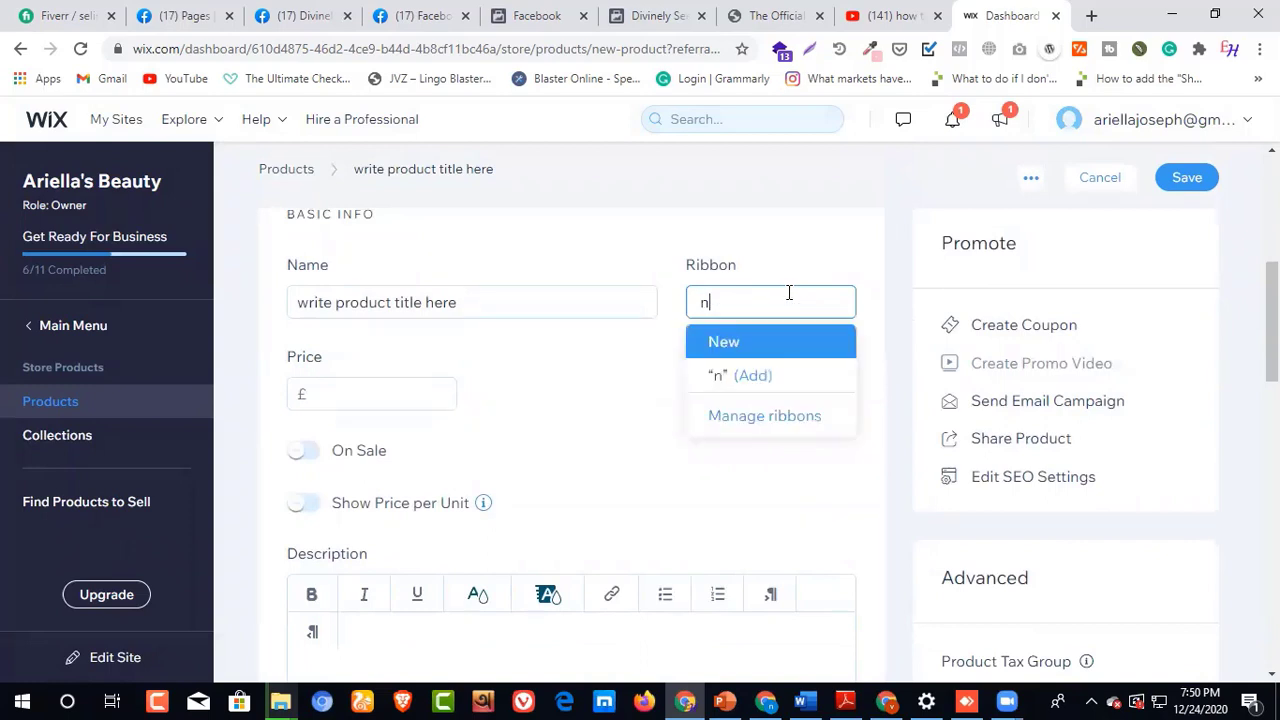
left_click(748, 343)
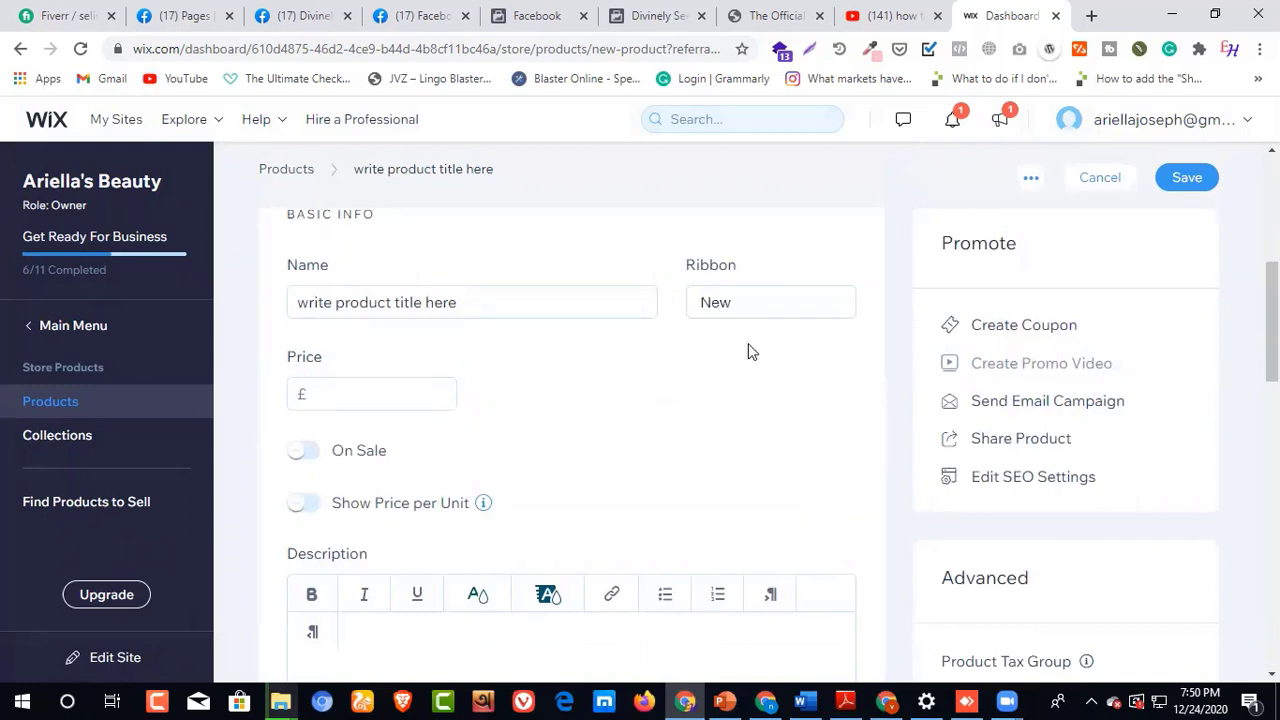
left_click(342, 395)
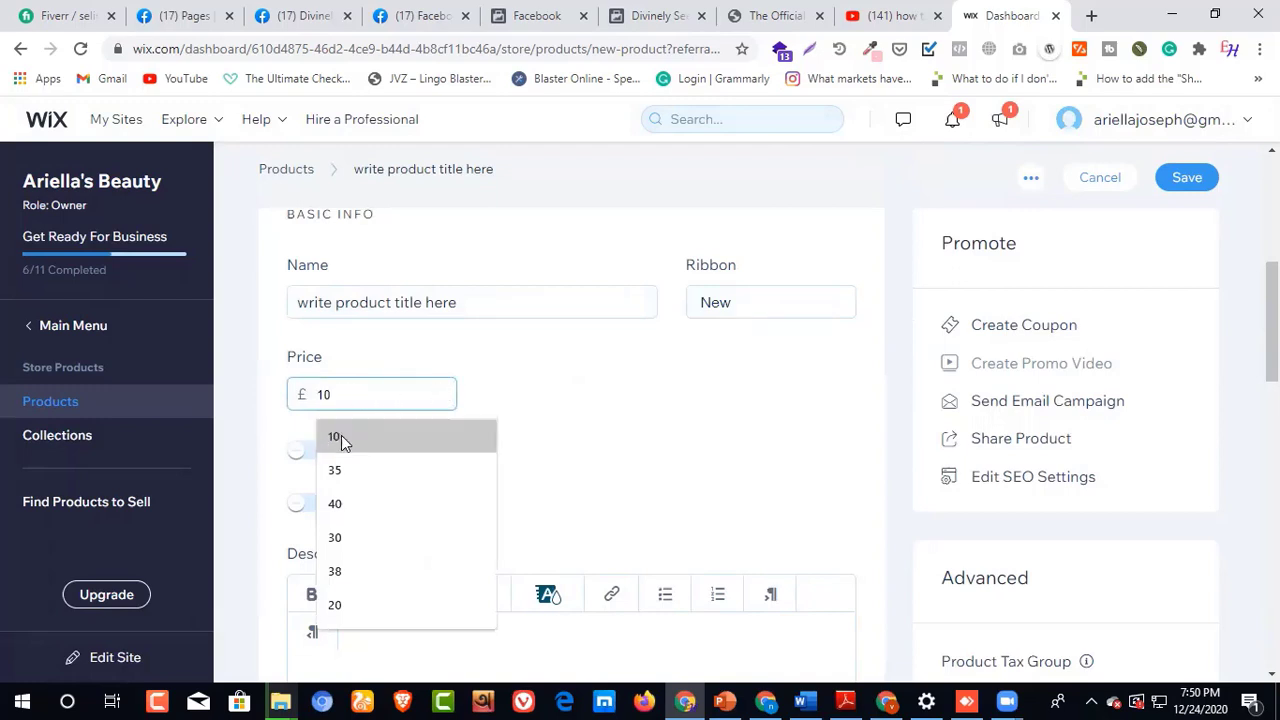
type("4")
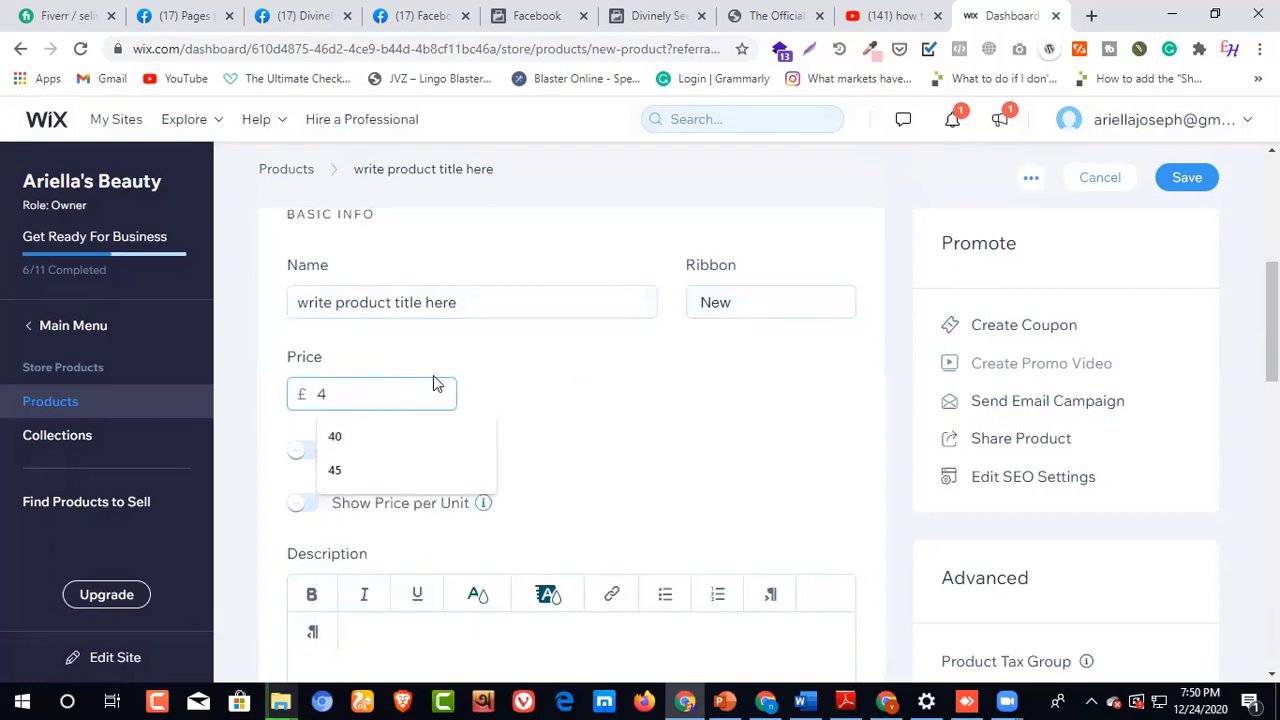
type("1")
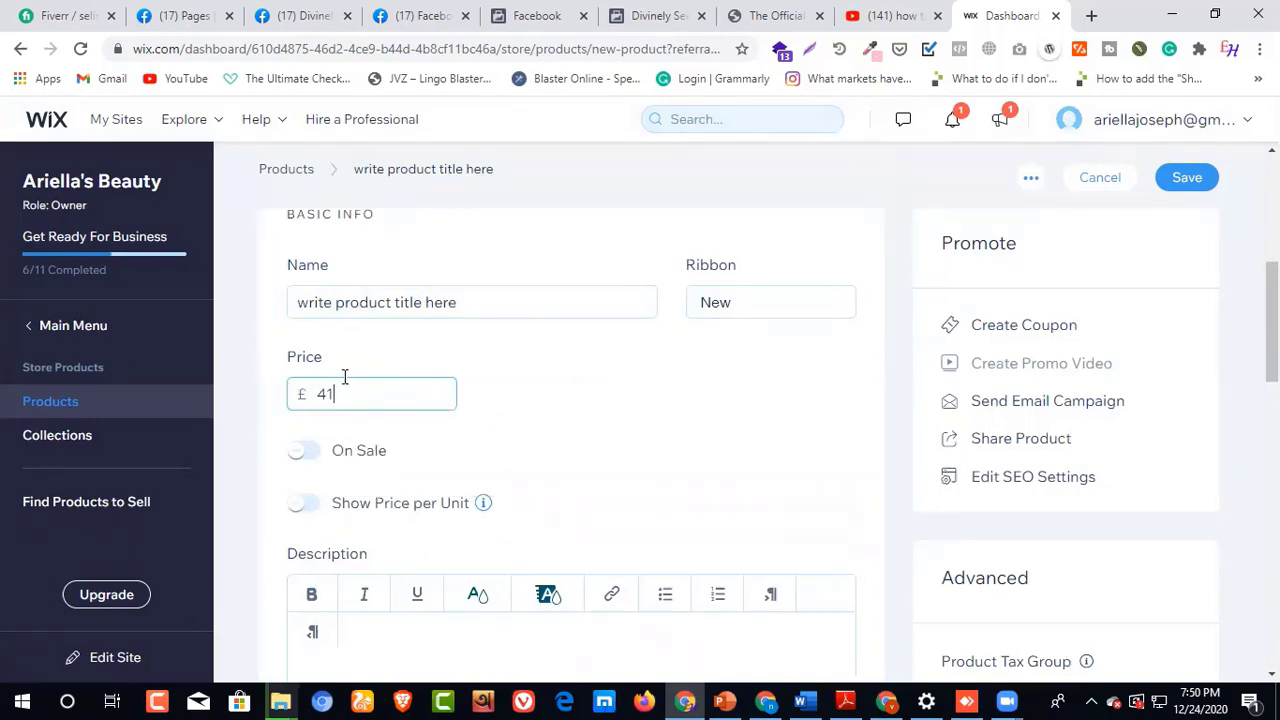
Step: Put the product on sale with a sale price of £35
left_click(315, 451)
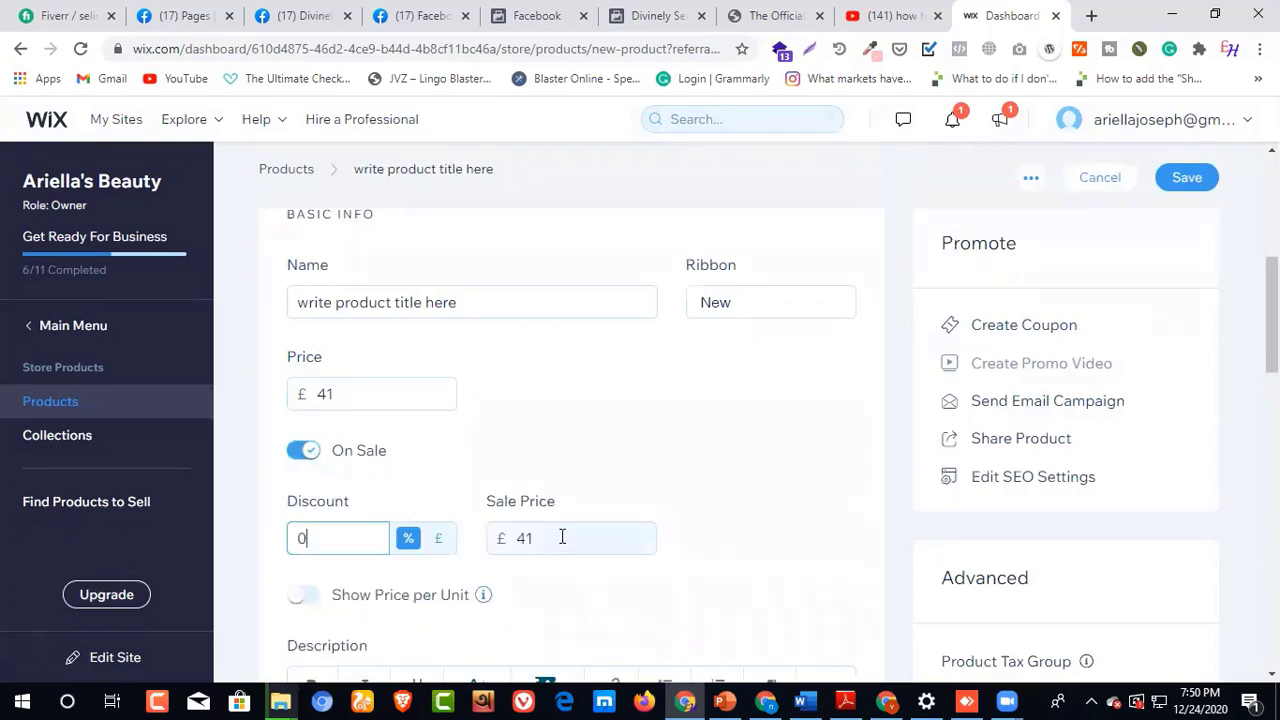
left_click_drag(539, 537, 522, 538)
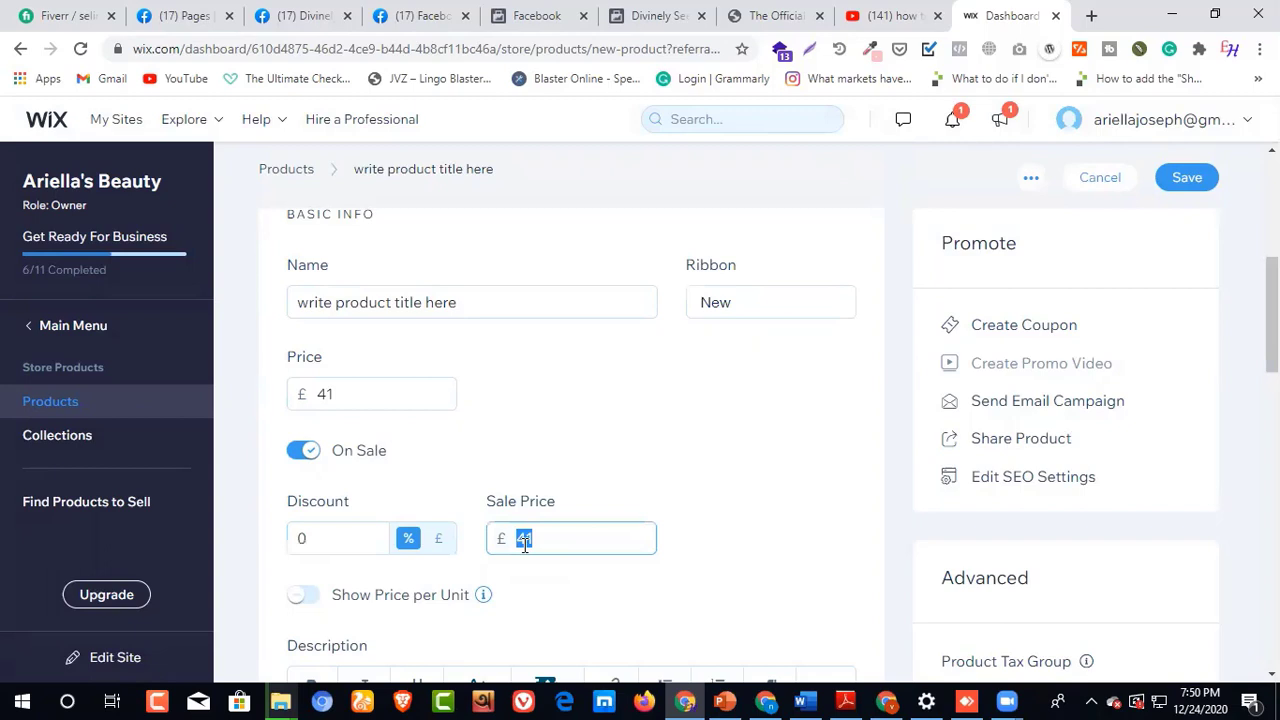
type("35")
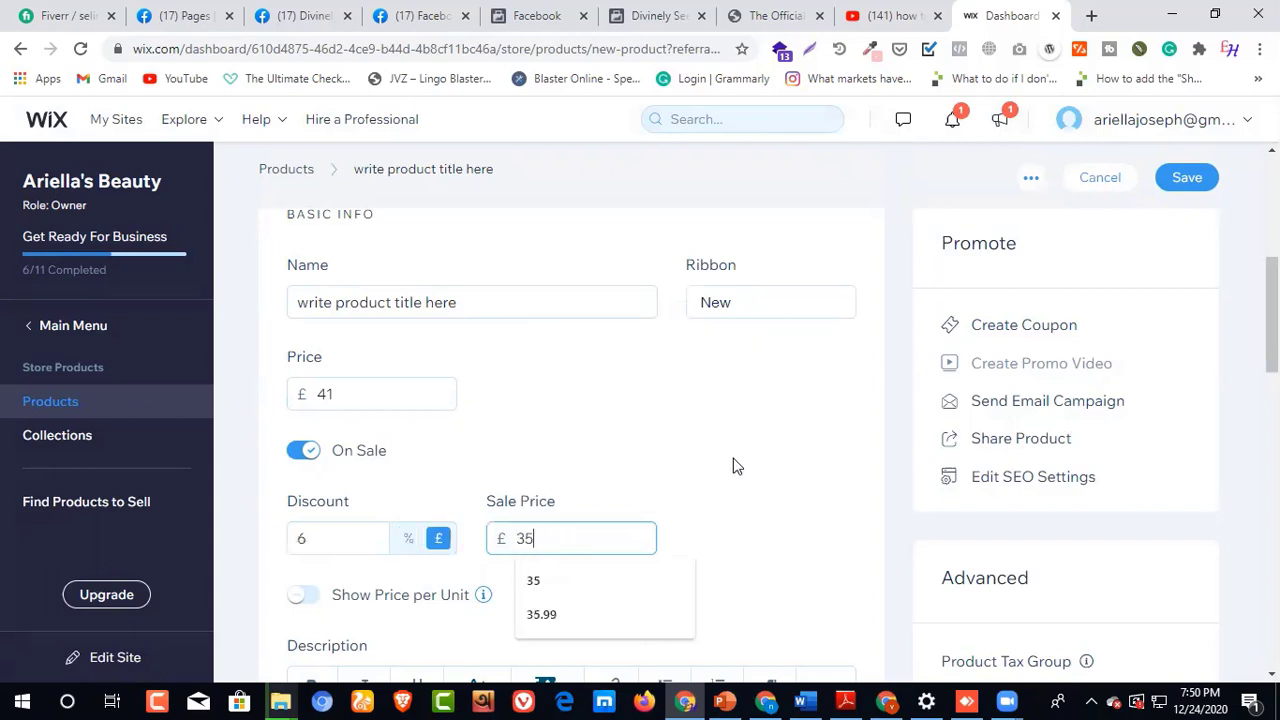
left_click(737, 466)
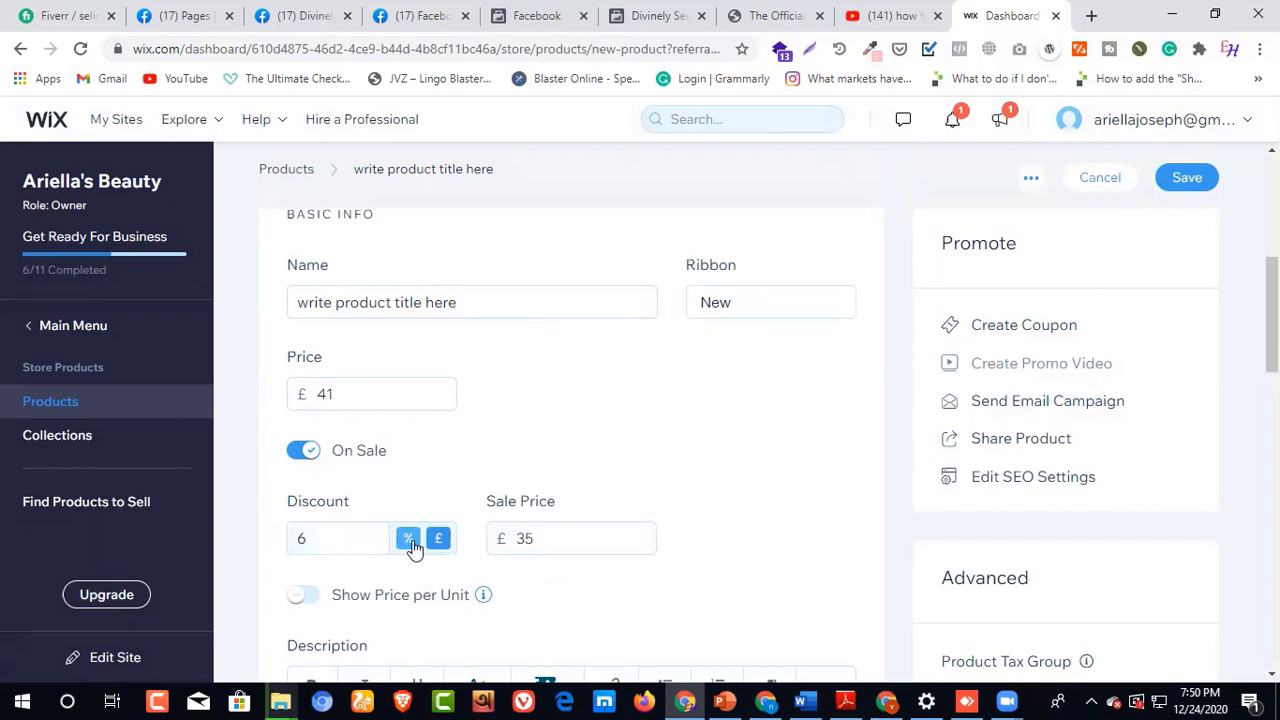
Step: Try switching the discount to a percentage and re-enter £35 as the sale price
left_click(409, 540)
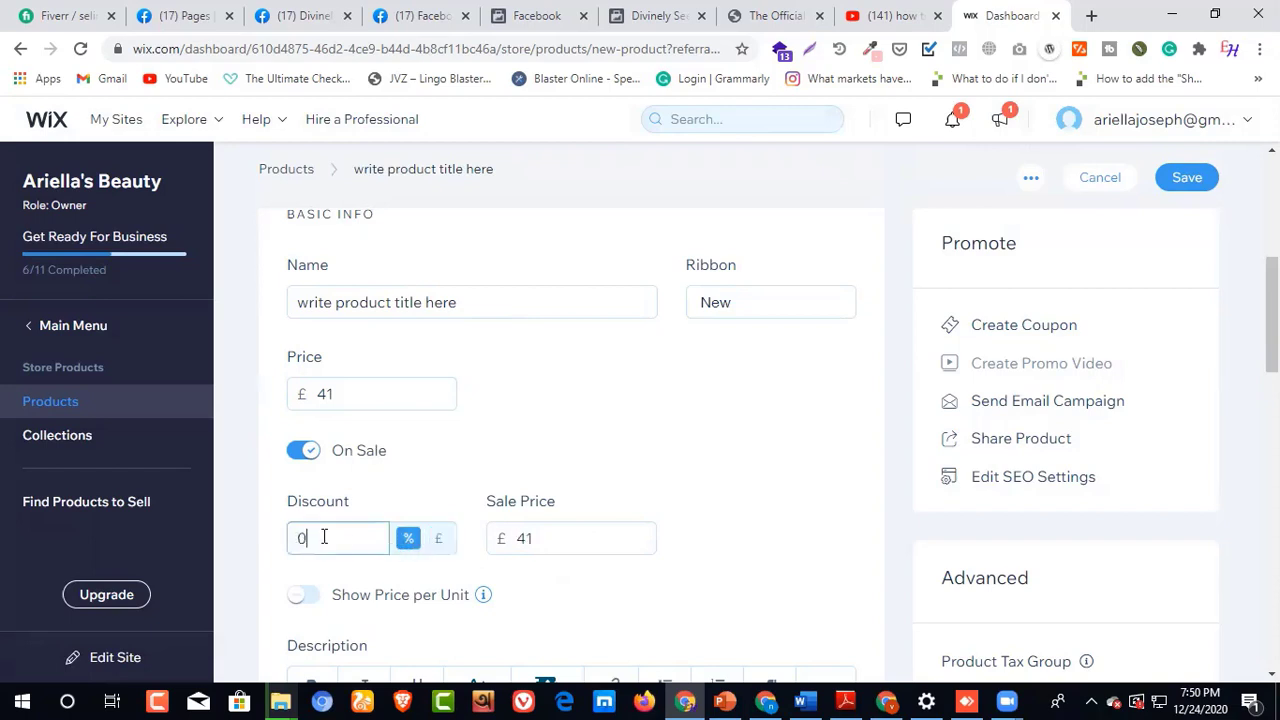
double_click(525, 538)
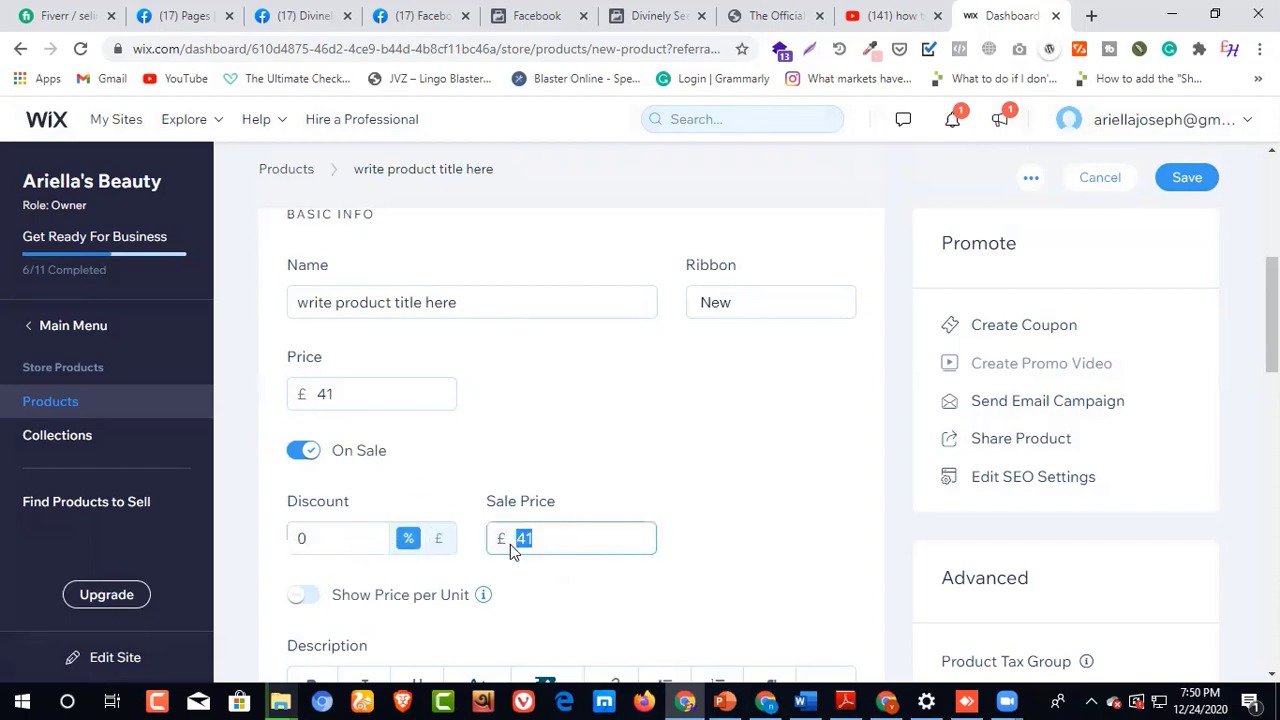
type("35")
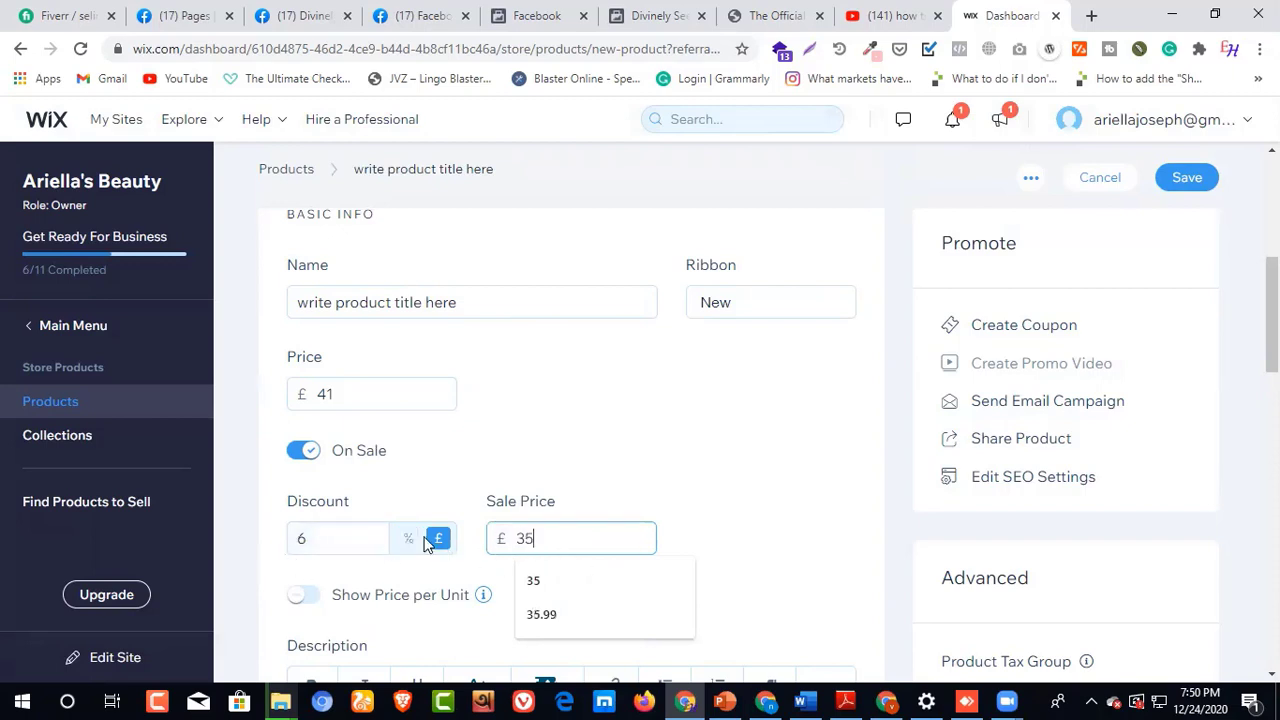
Step: Enter "Product description here" as the product's description
scroll(373, 525, "down", 1)
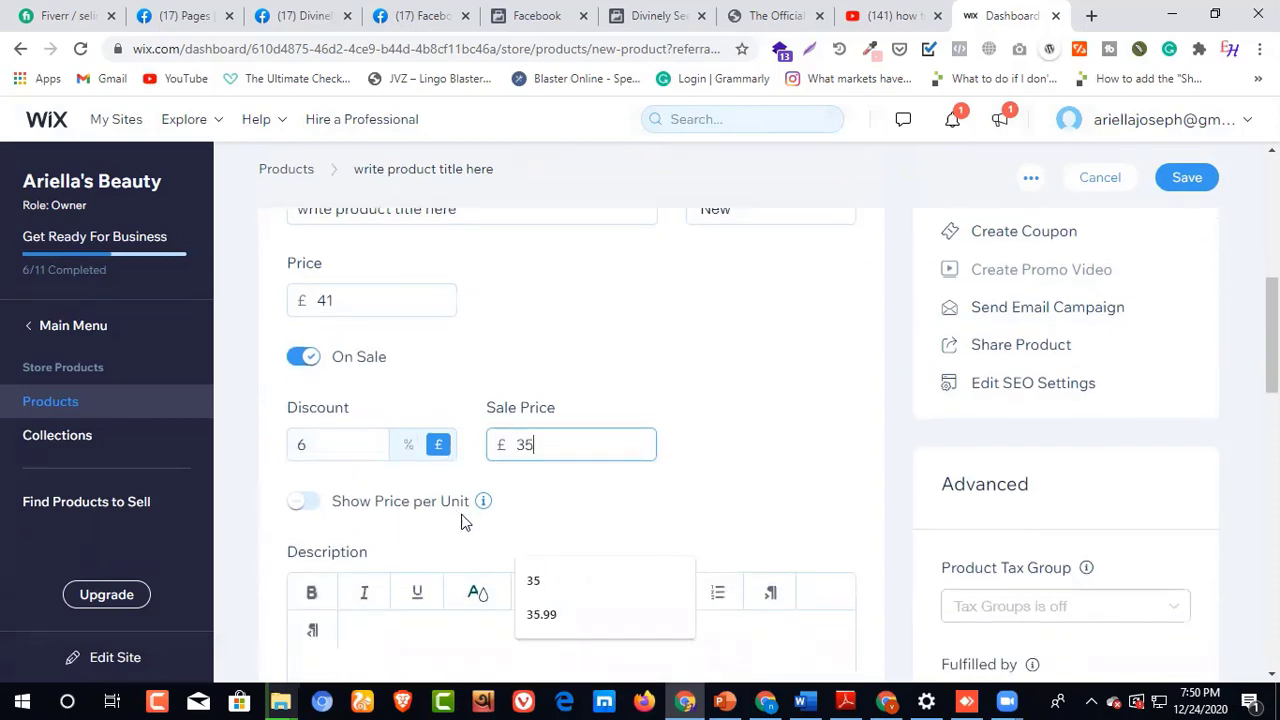
scroll(420, 515, "down", 2)
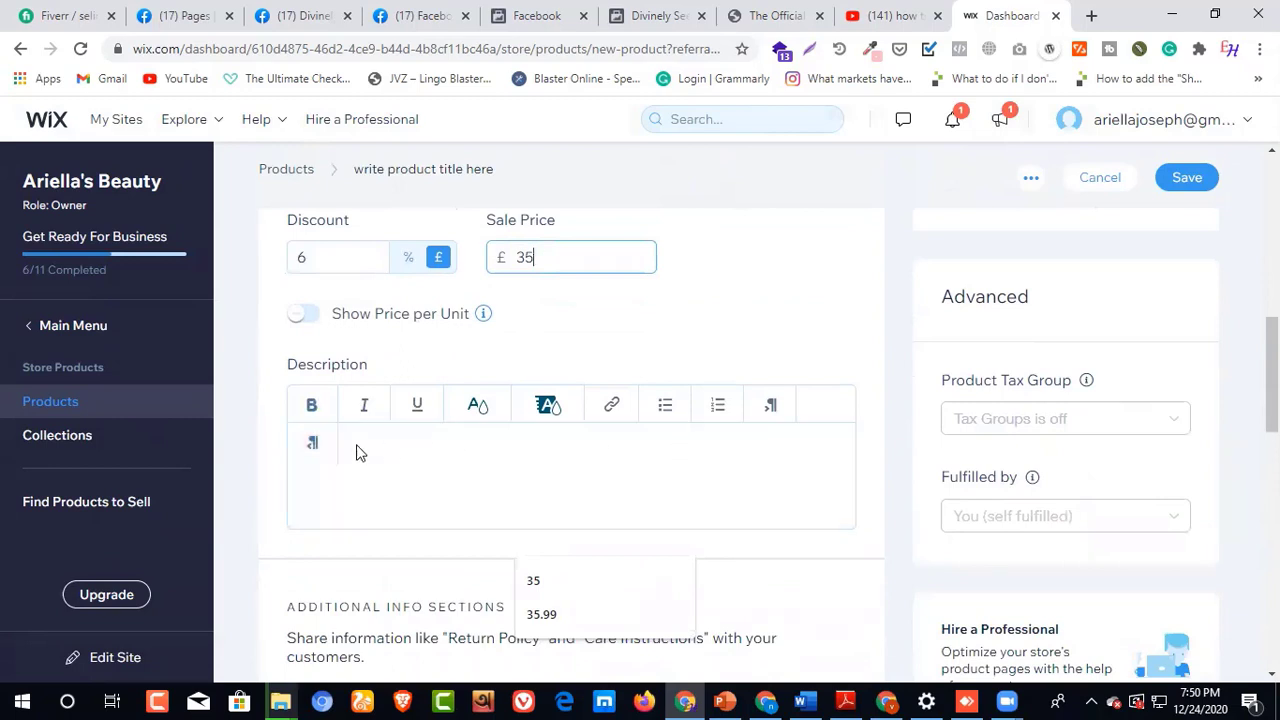
left_click(351, 471)
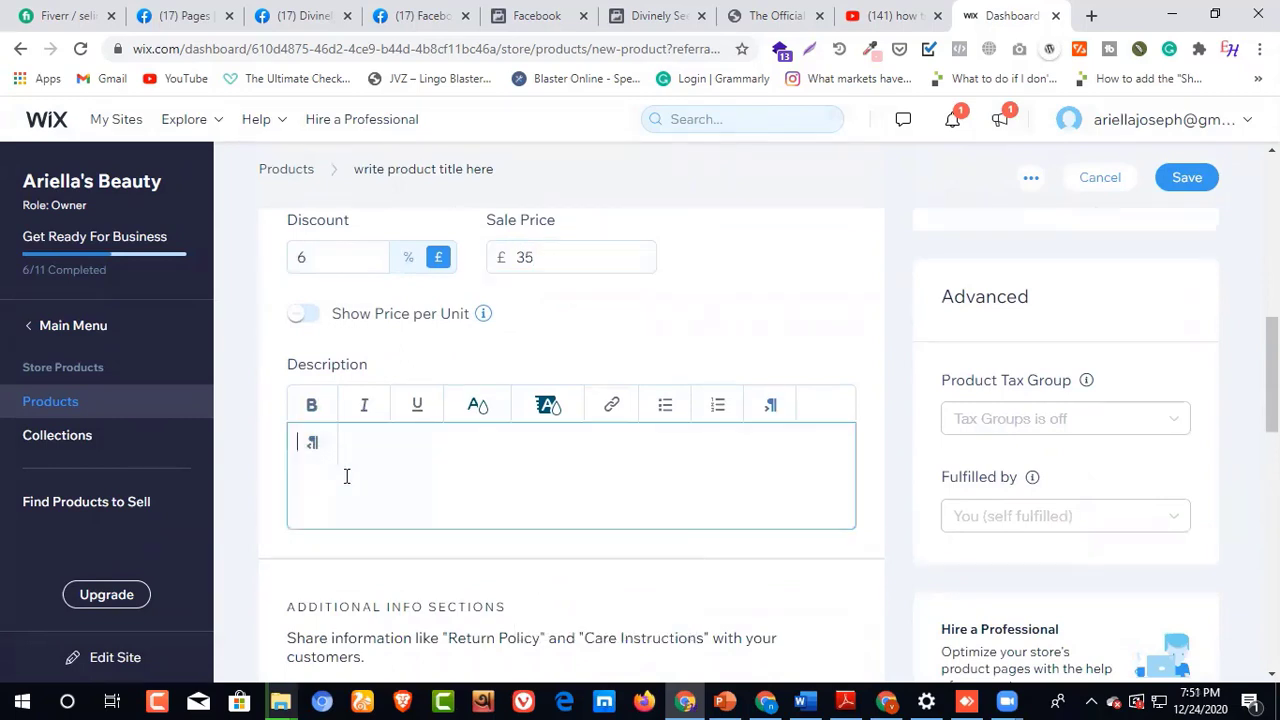
type("Product description here")
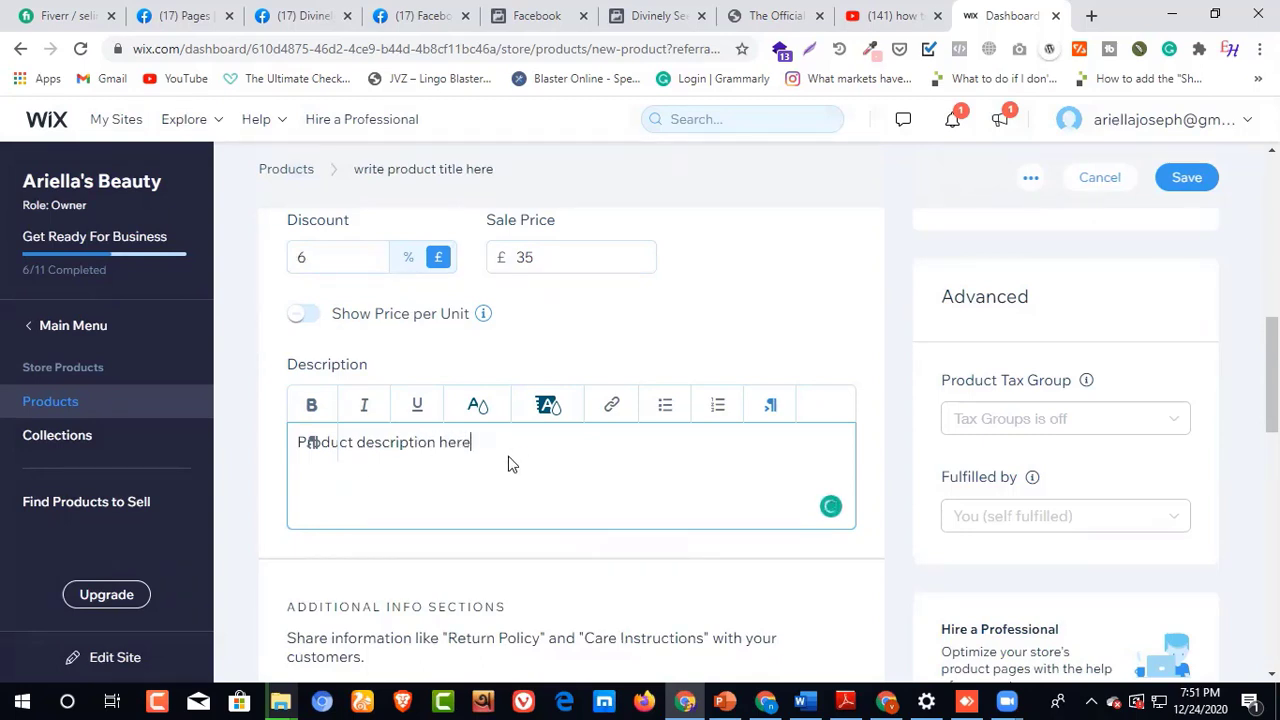
Step: Draft an additional info section titled "Title here" with the description "Description" and close it without adding it
scroll(508, 463, "down", 2)
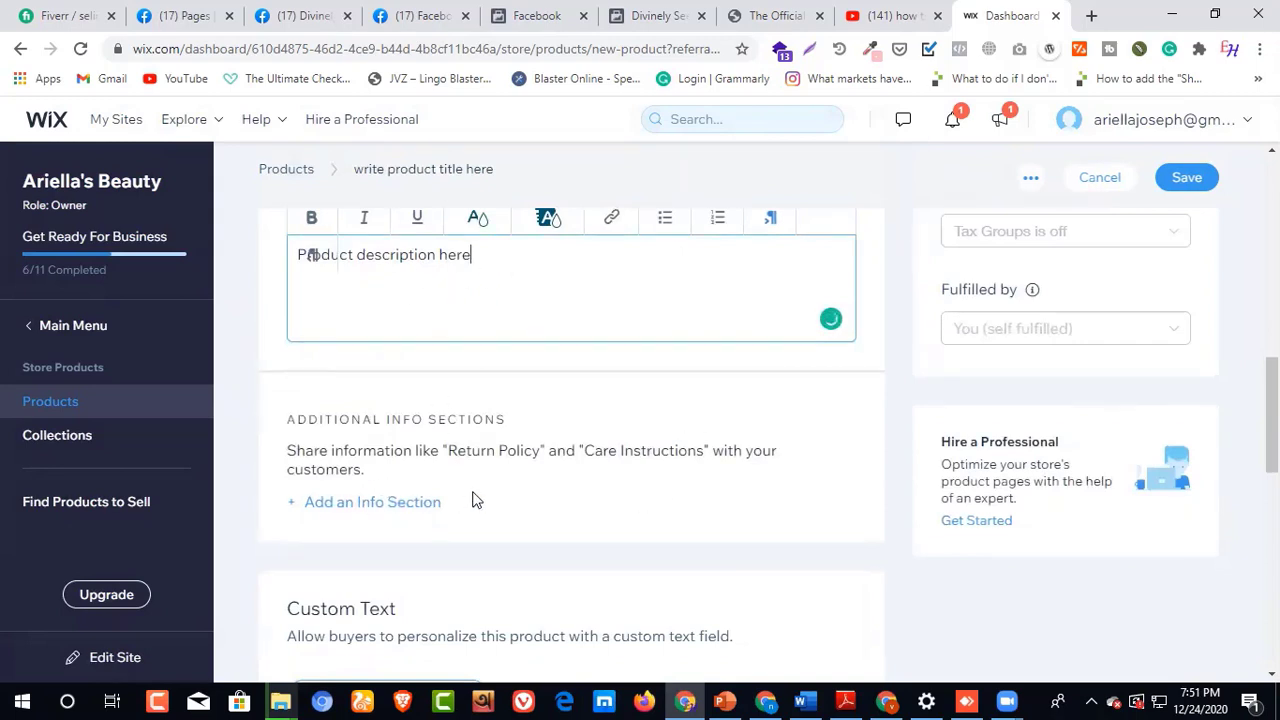
scroll(380, 430, "up", 1)
scroll(395, 588, "down", 1)
left_click(372, 505)
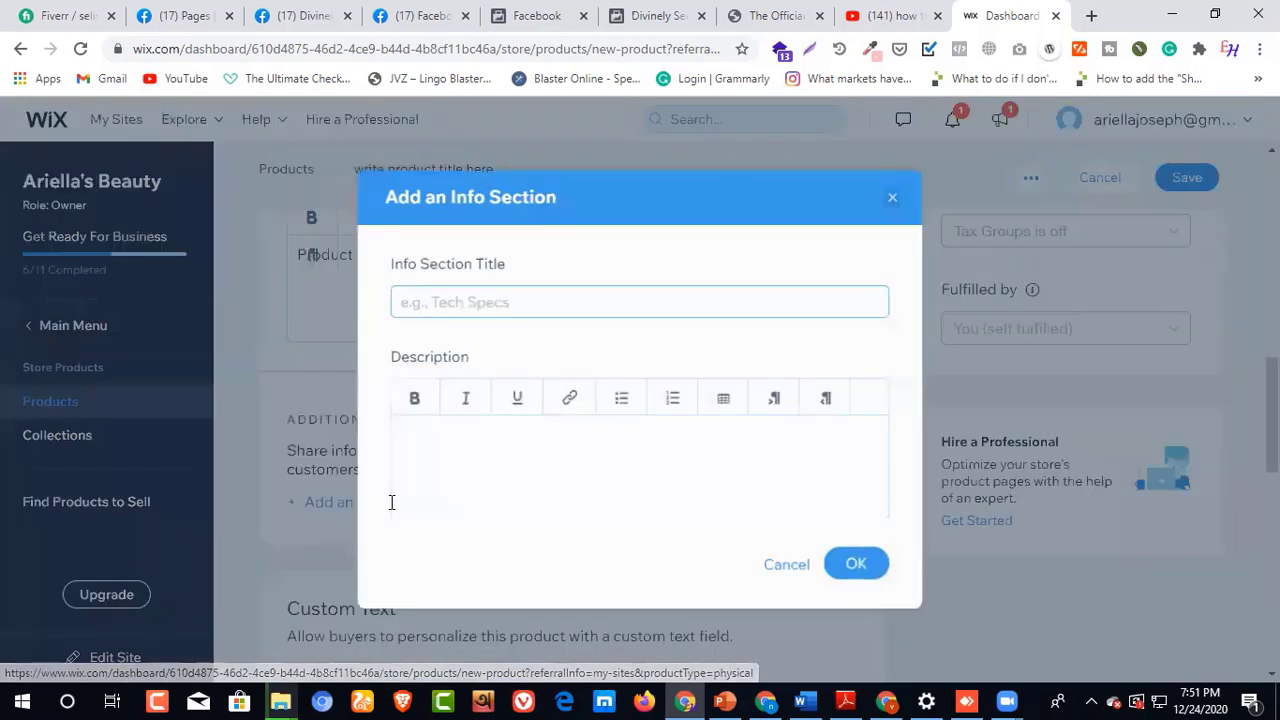
left_click(466, 298)
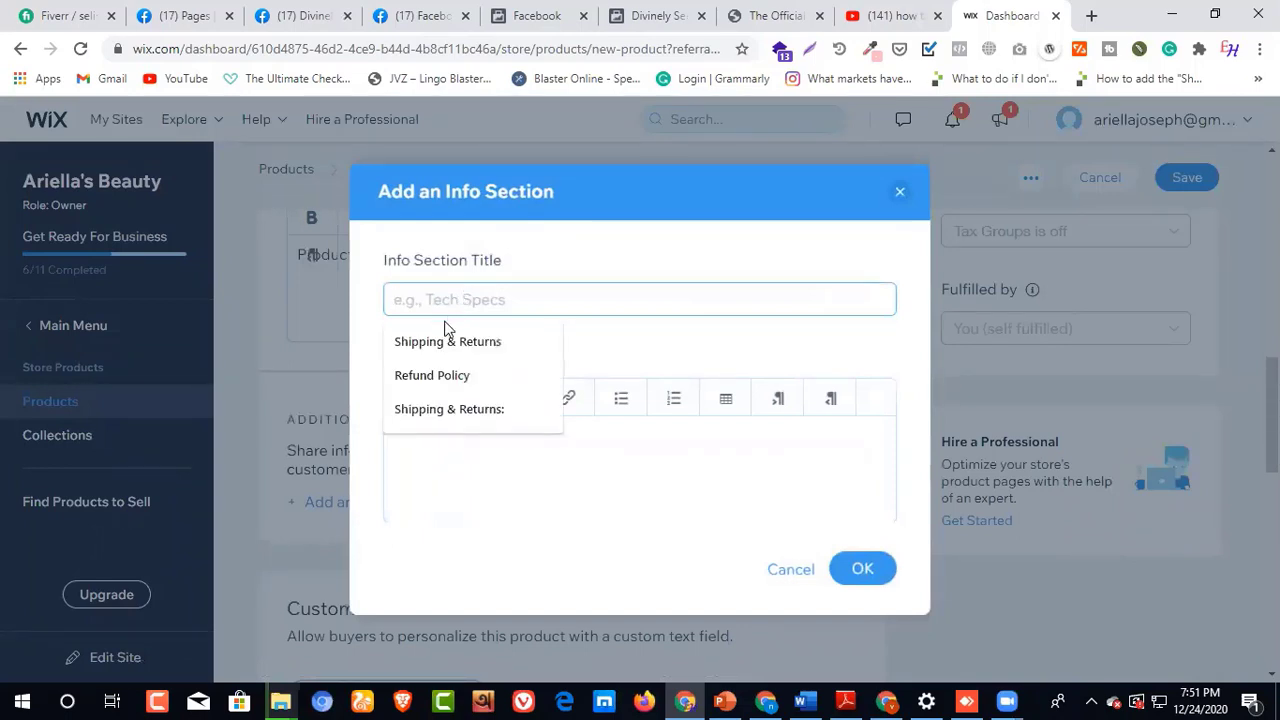
type("Ti")
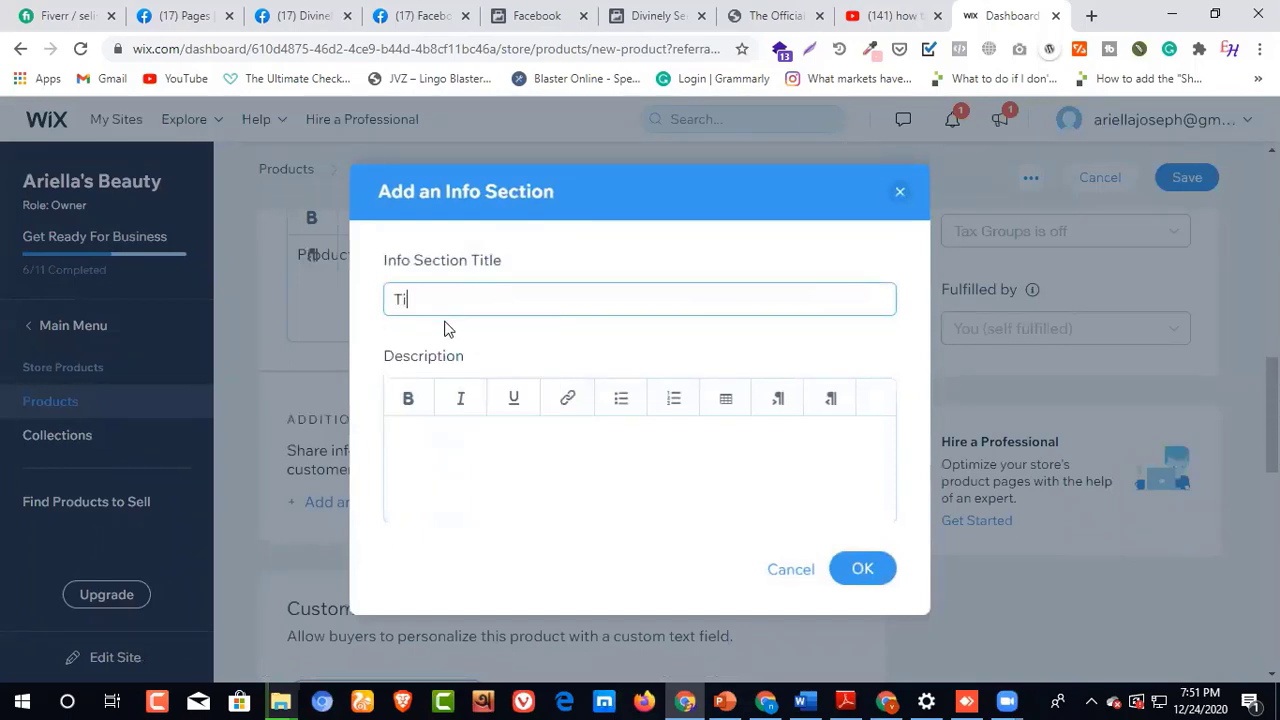
type("tle here")
left_click(430, 450)
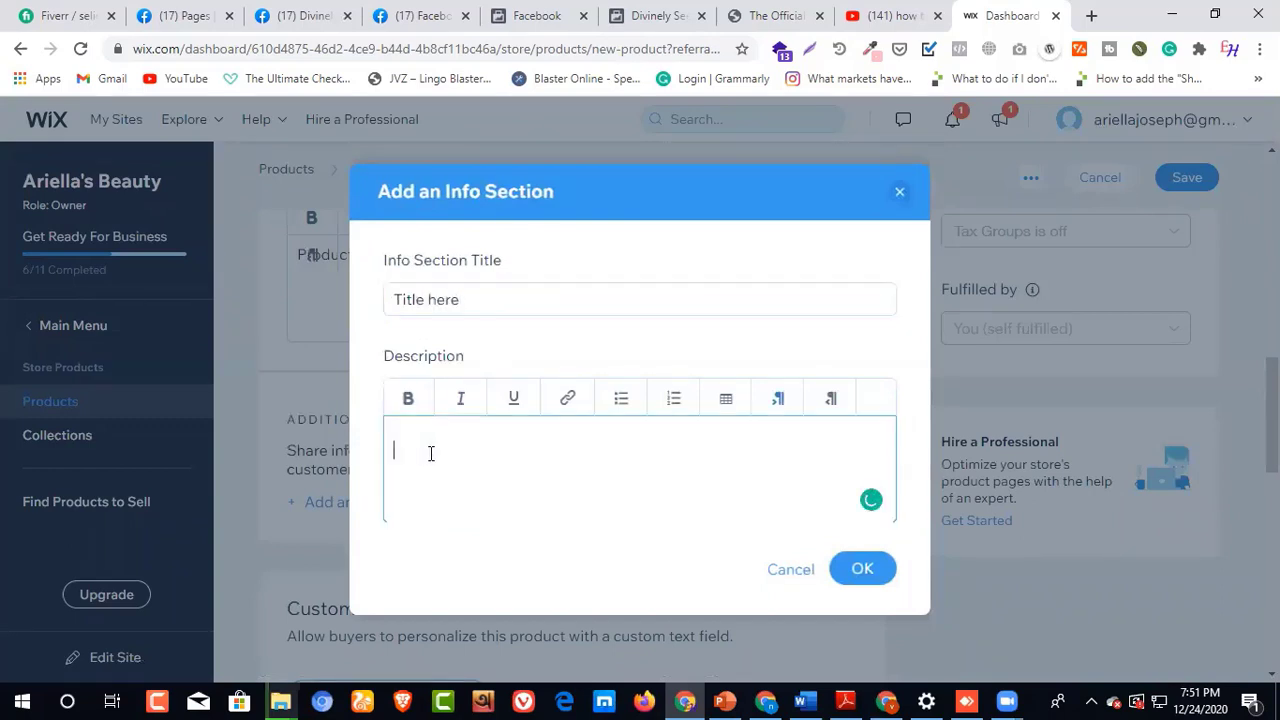
type("Description")
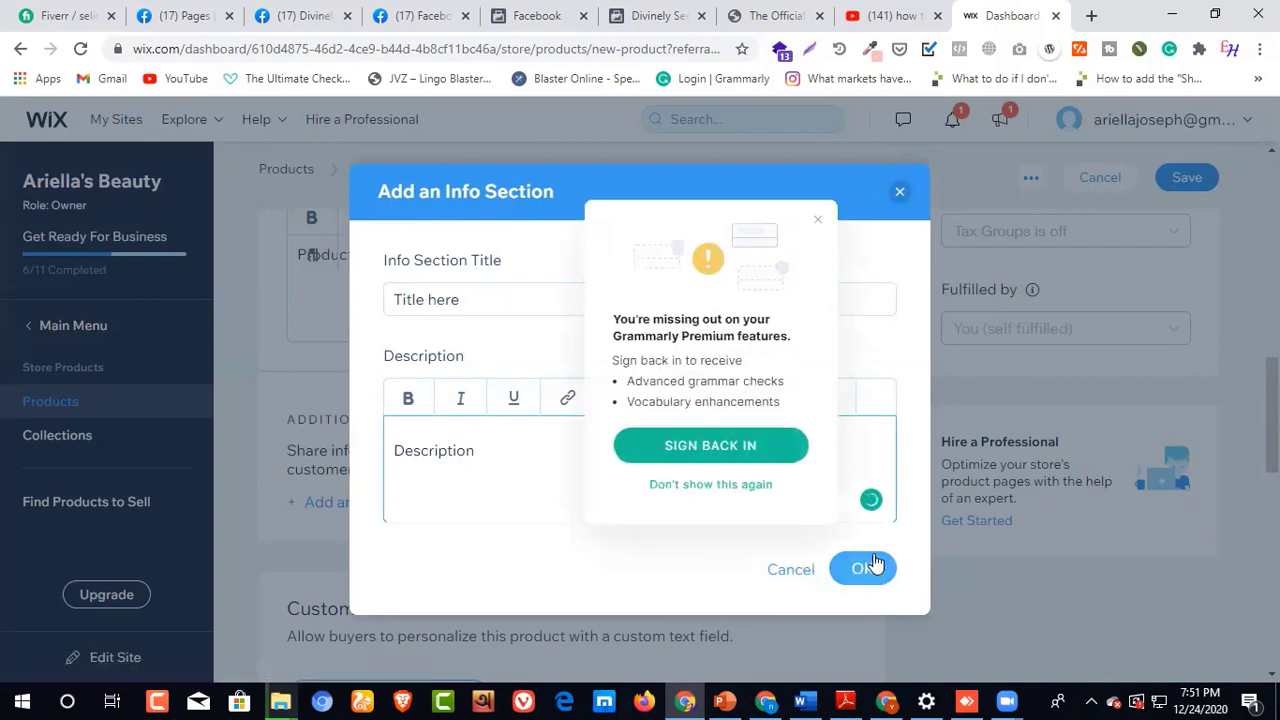
left_click(819, 221)
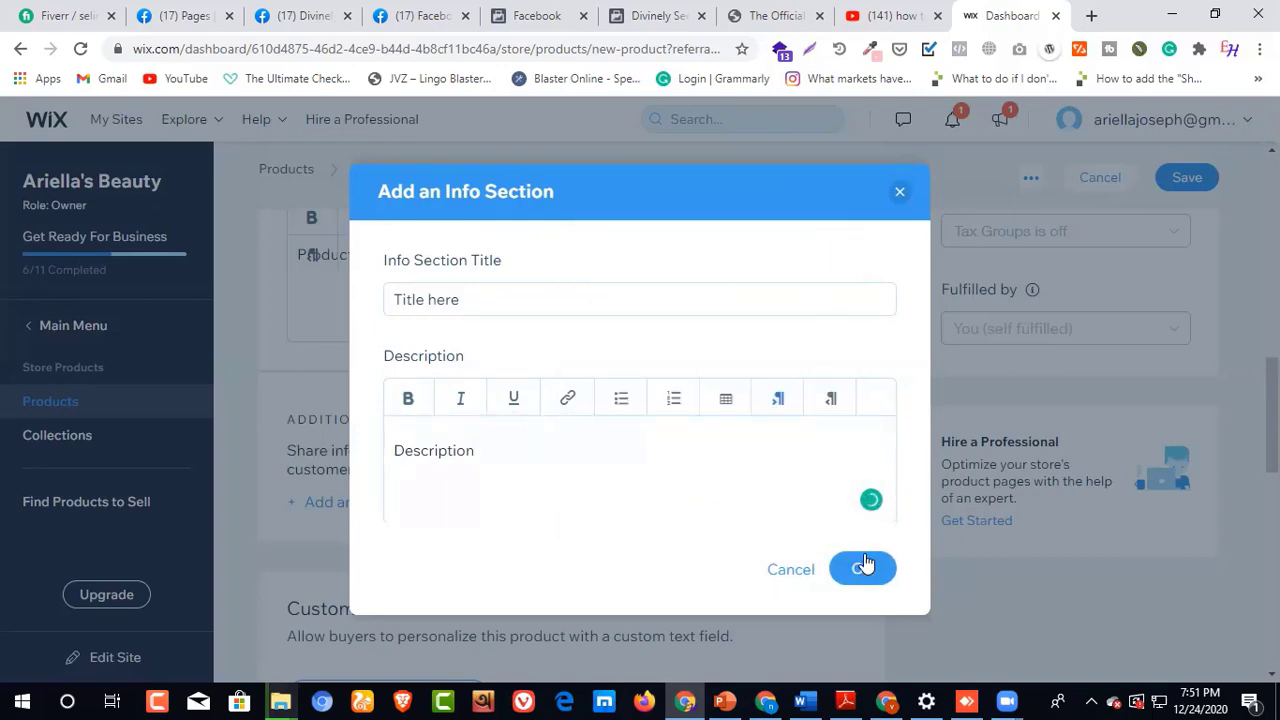
left_click(901, 194)
Step: Examine the form for adding a product option and the stock status choices under Inventory & Shipping without changing them
scroll(470, 462, "down", 3)
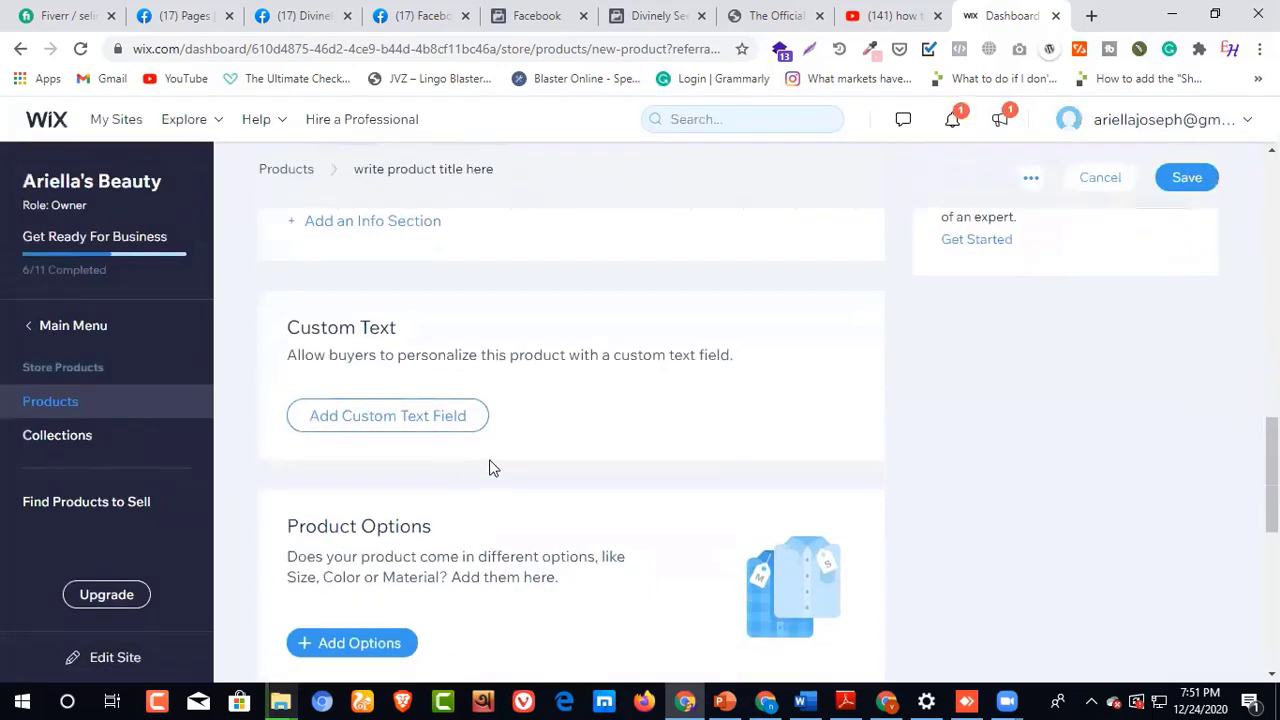
scroll(394, 449, "down", 2)
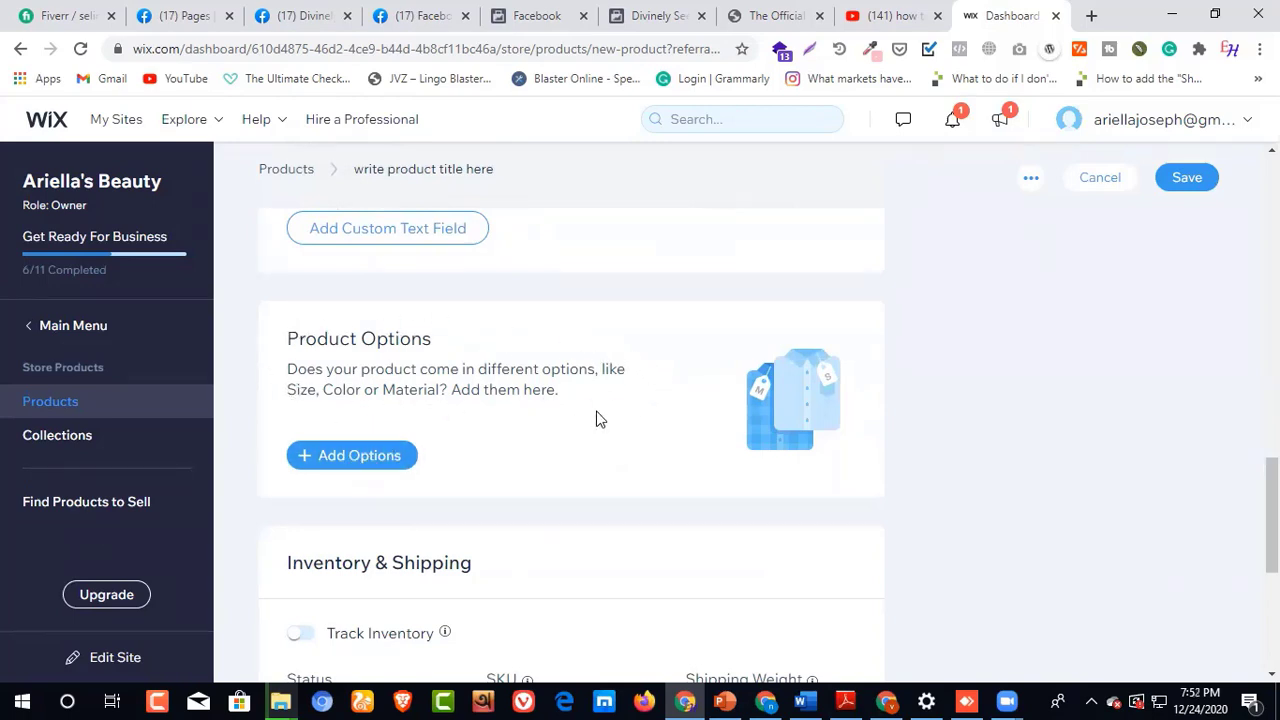
left_click(390, 455)
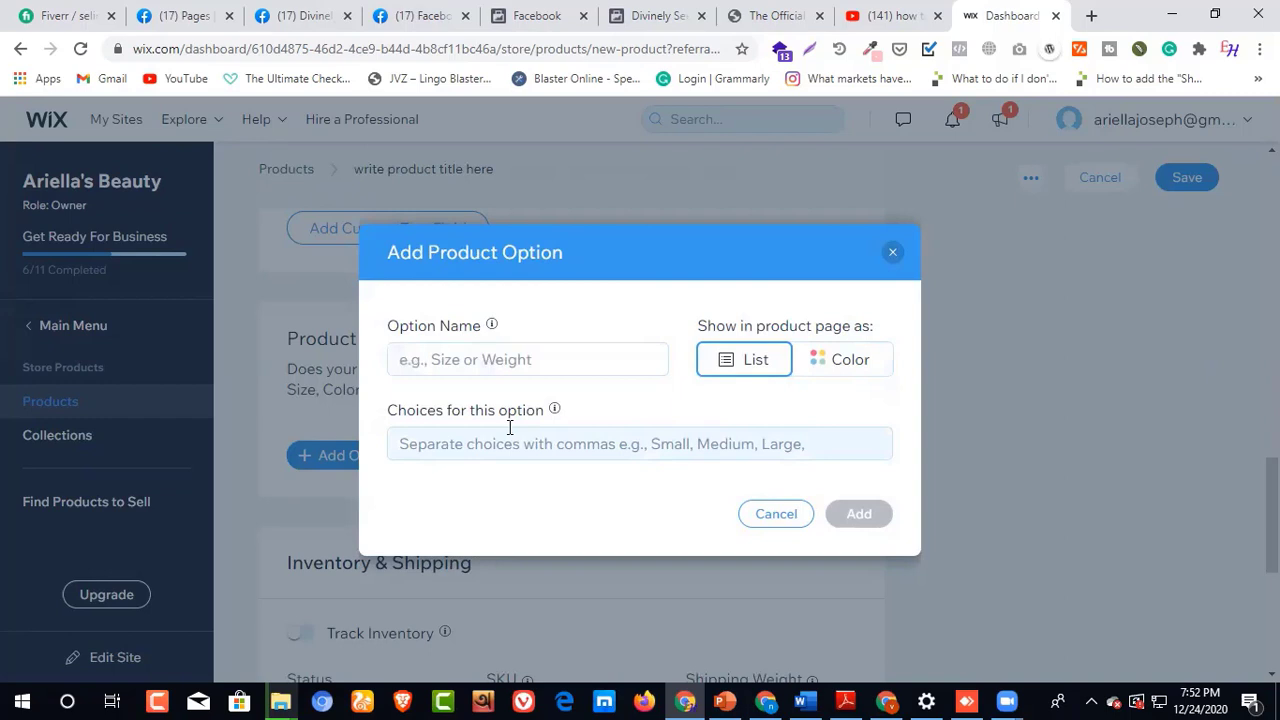
left_click(783, 519)
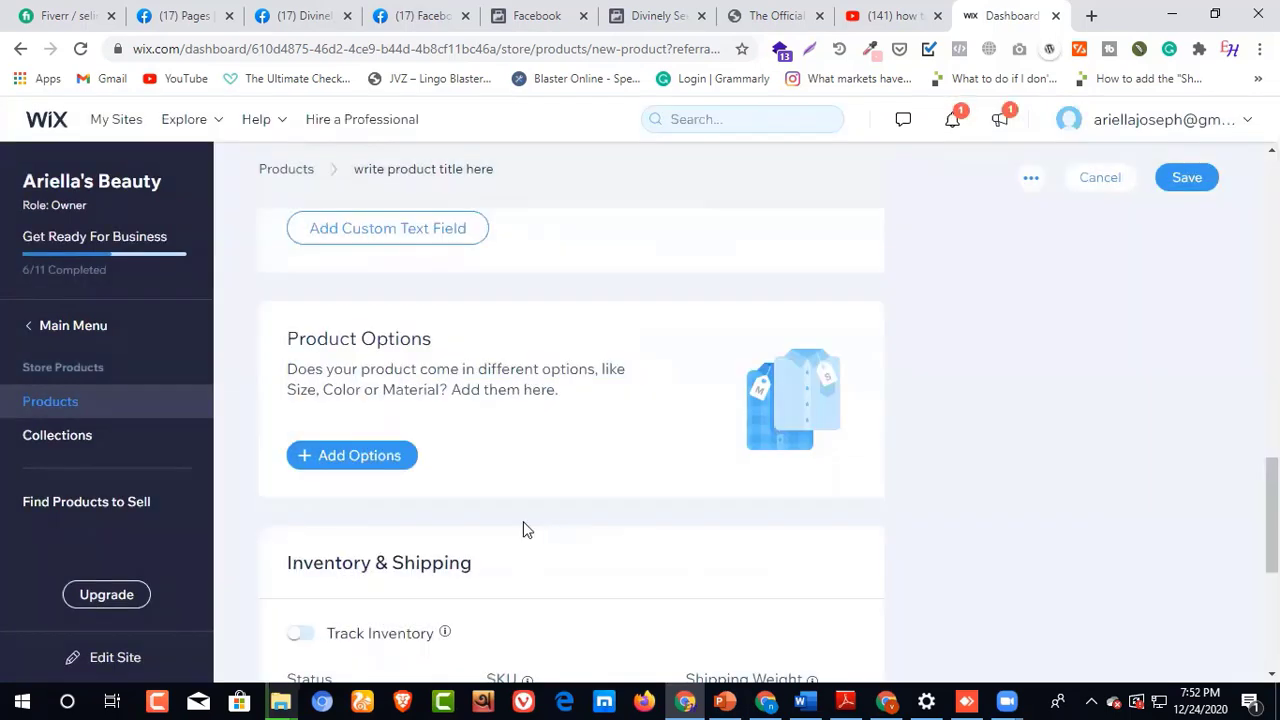
scroll(514, 531, "down", 2)
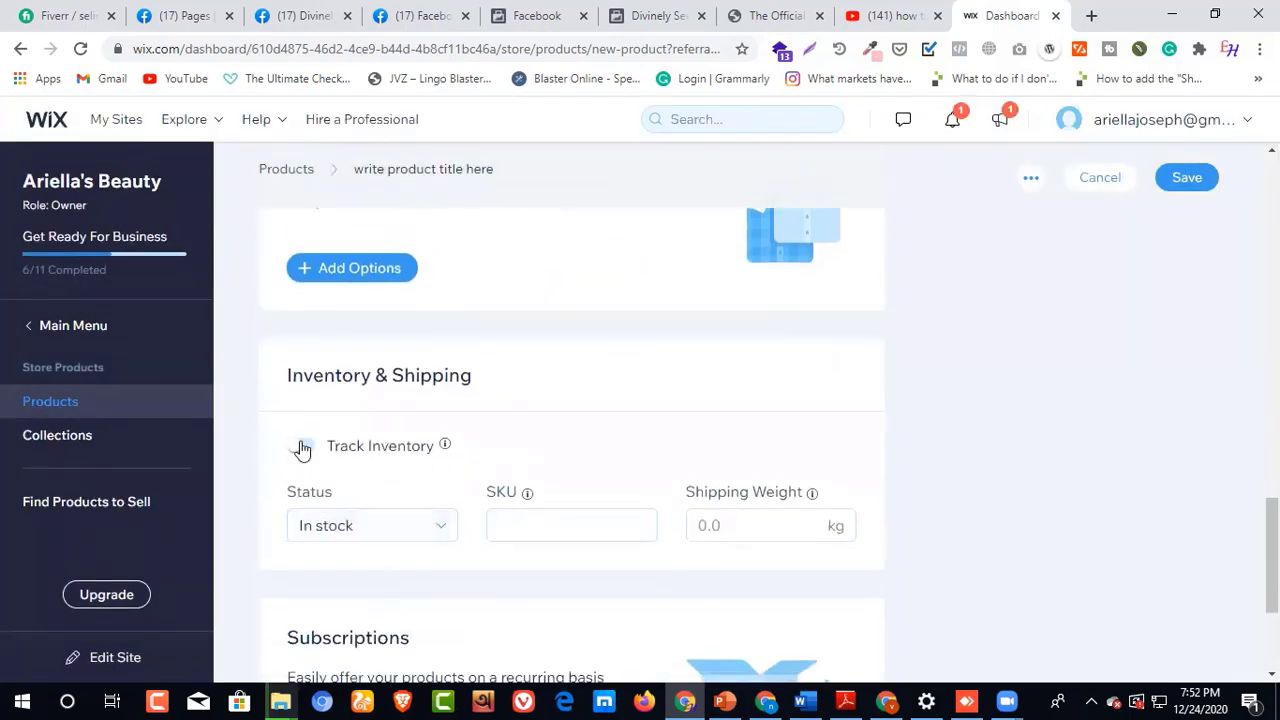
left_click_drag(327, 446, 437, 447)
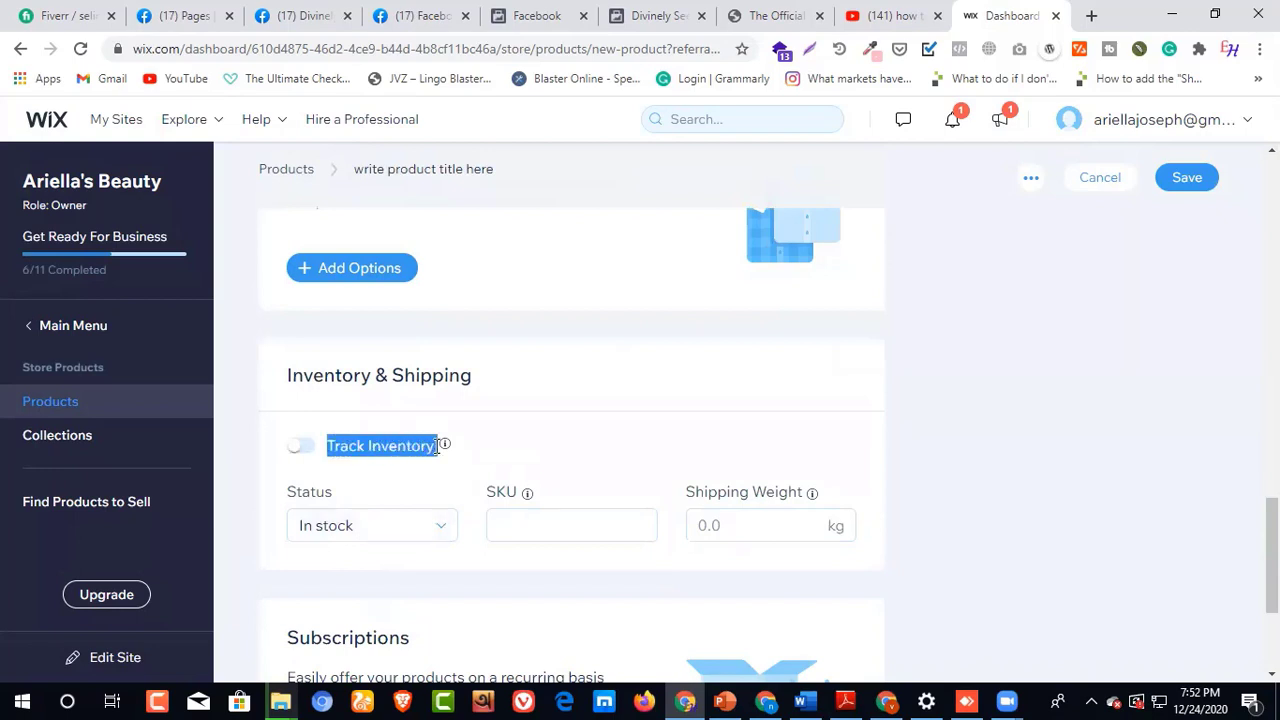
left_click(536, 417)
left_click_drag(327, 446, 437, 447)
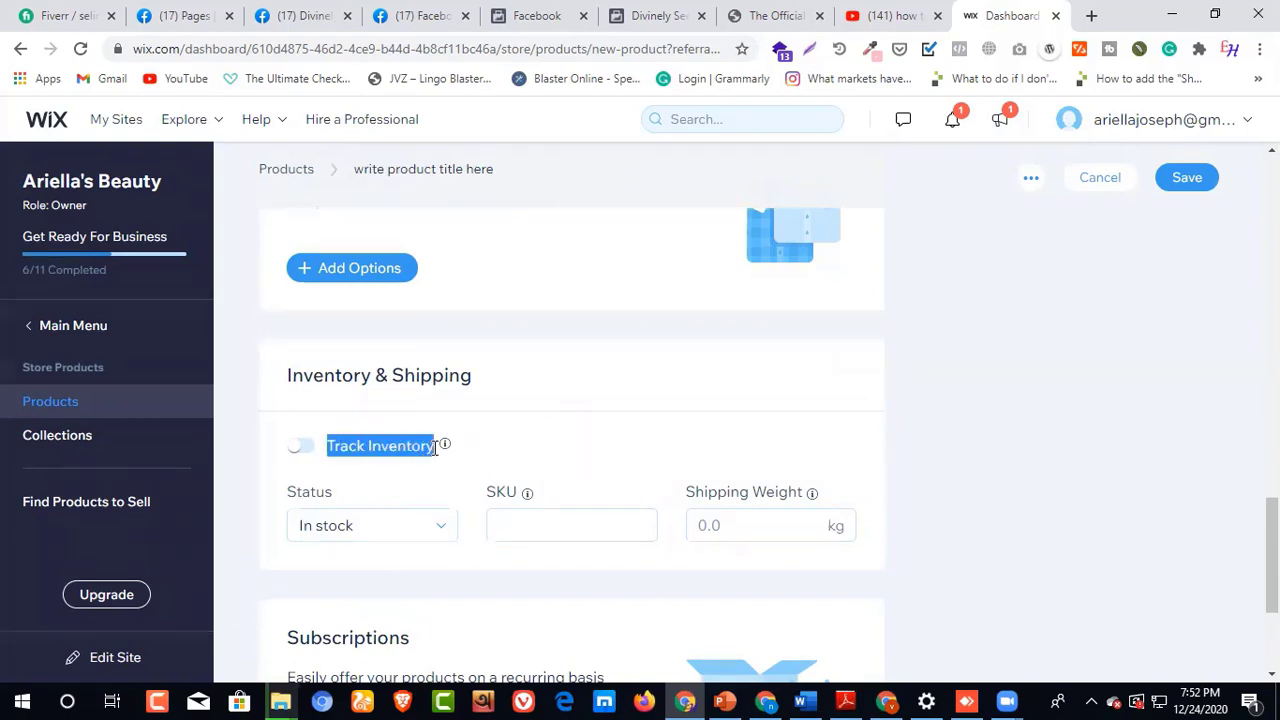
left_click(443, 526)
left_click(575, 379)
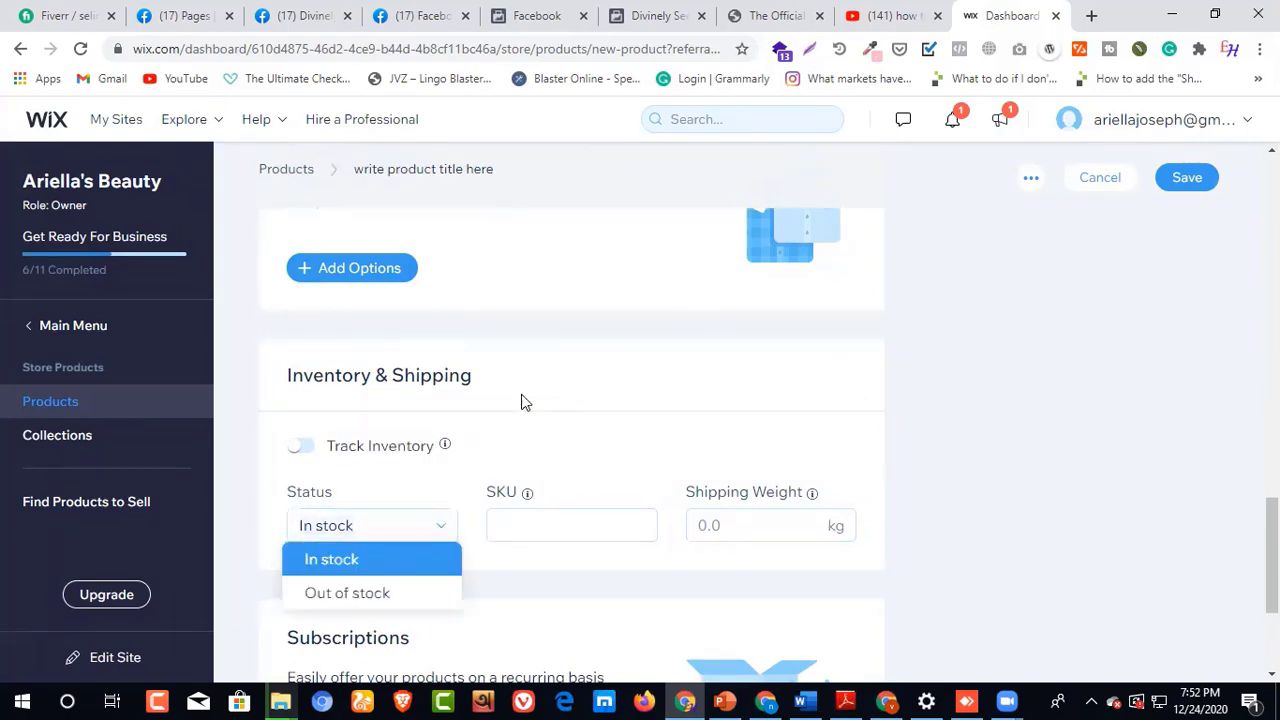
Step: Turn on Track Inventory for the product and set its inventory quantity to 50
left_click(303, 447)
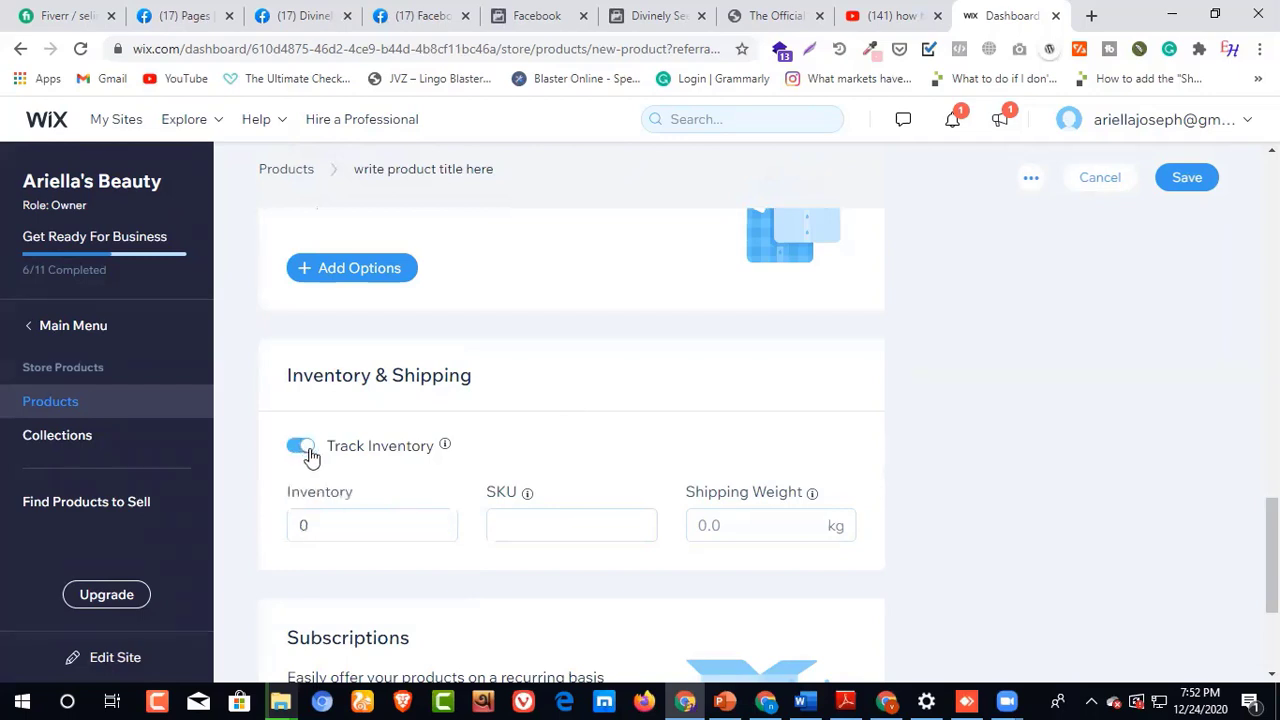
left_click(318, 528)
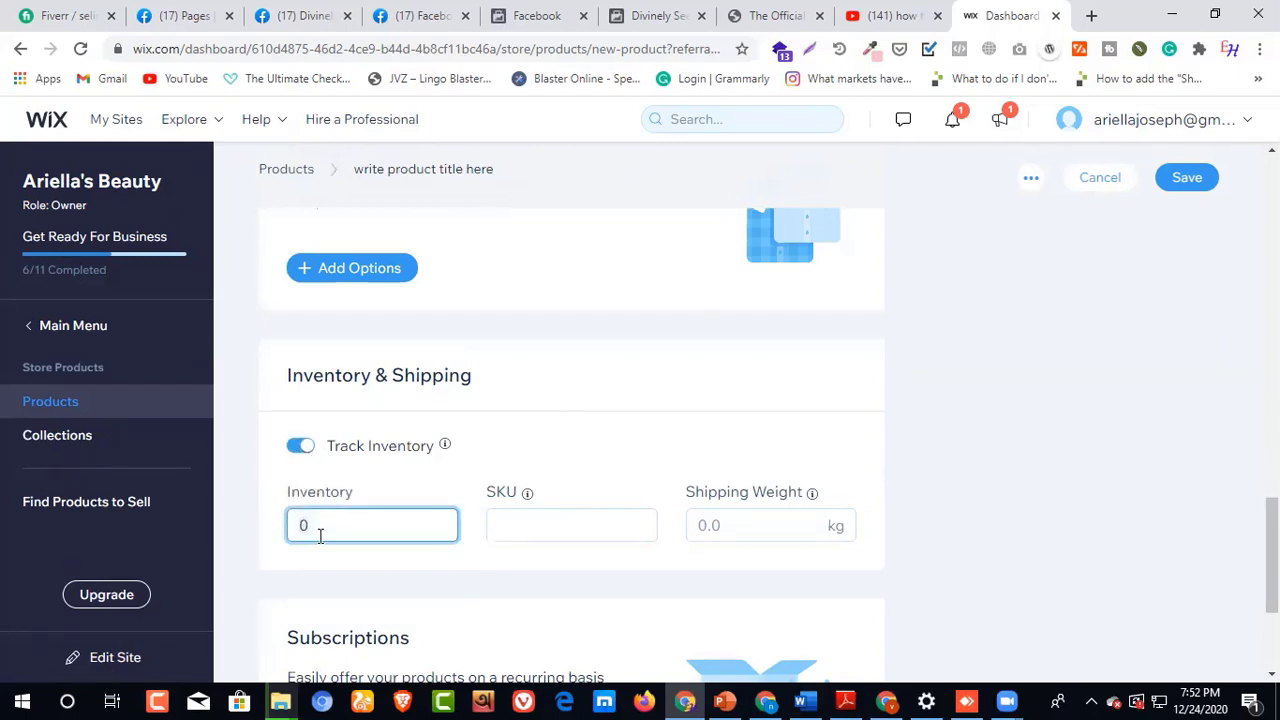
key("BackSpace")
type("50")
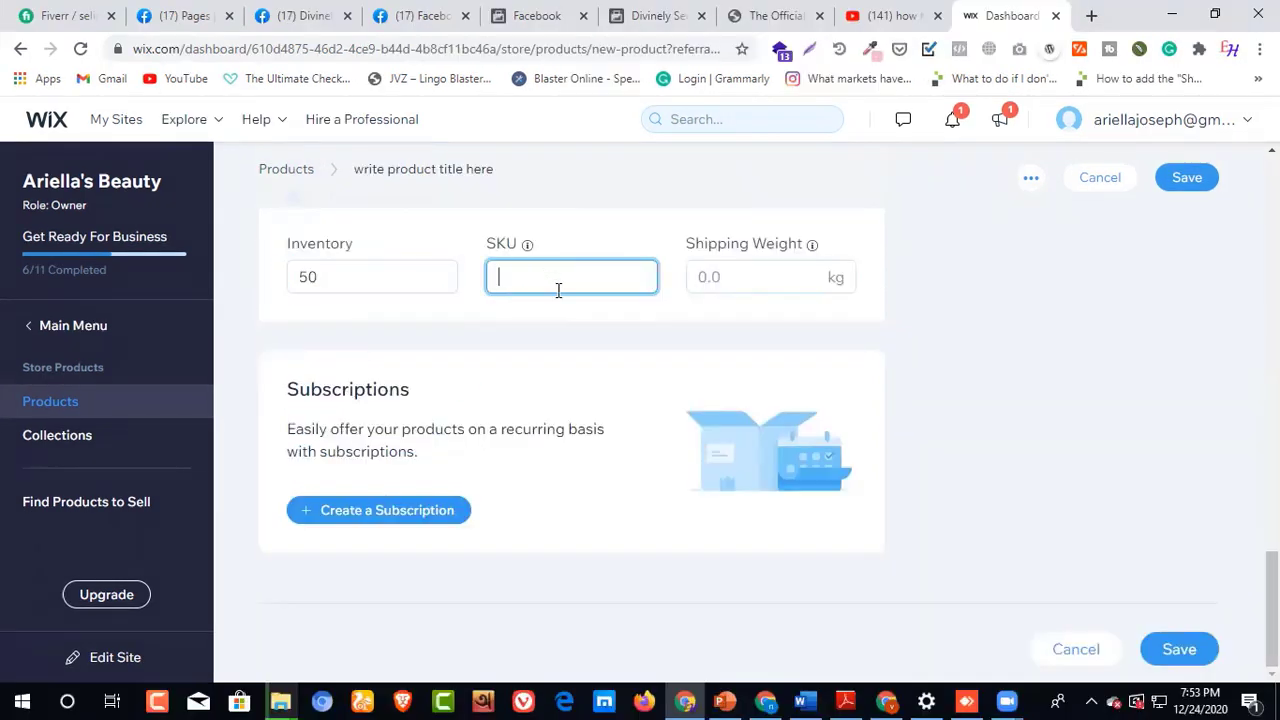
Step: Enter 0068 as the product's SKU
type("0068")
scroll(637, 472, "up", 4)
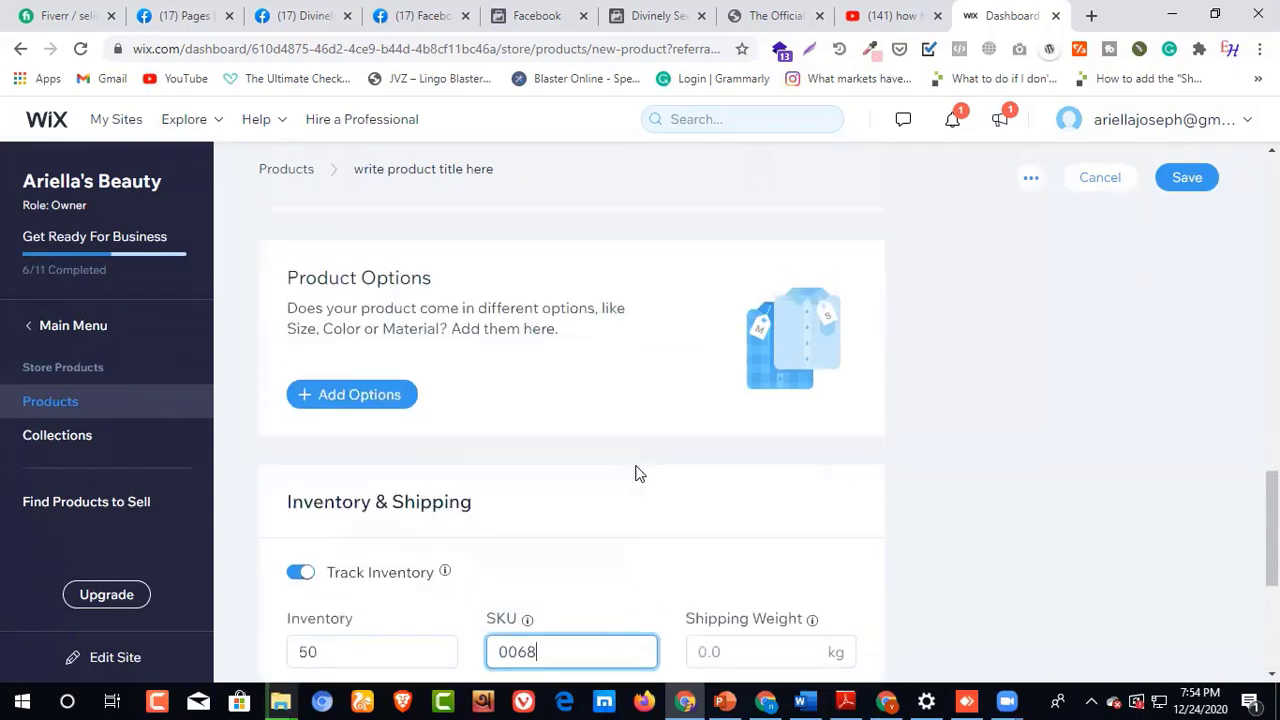
scroll(637, 472, "down", 2)
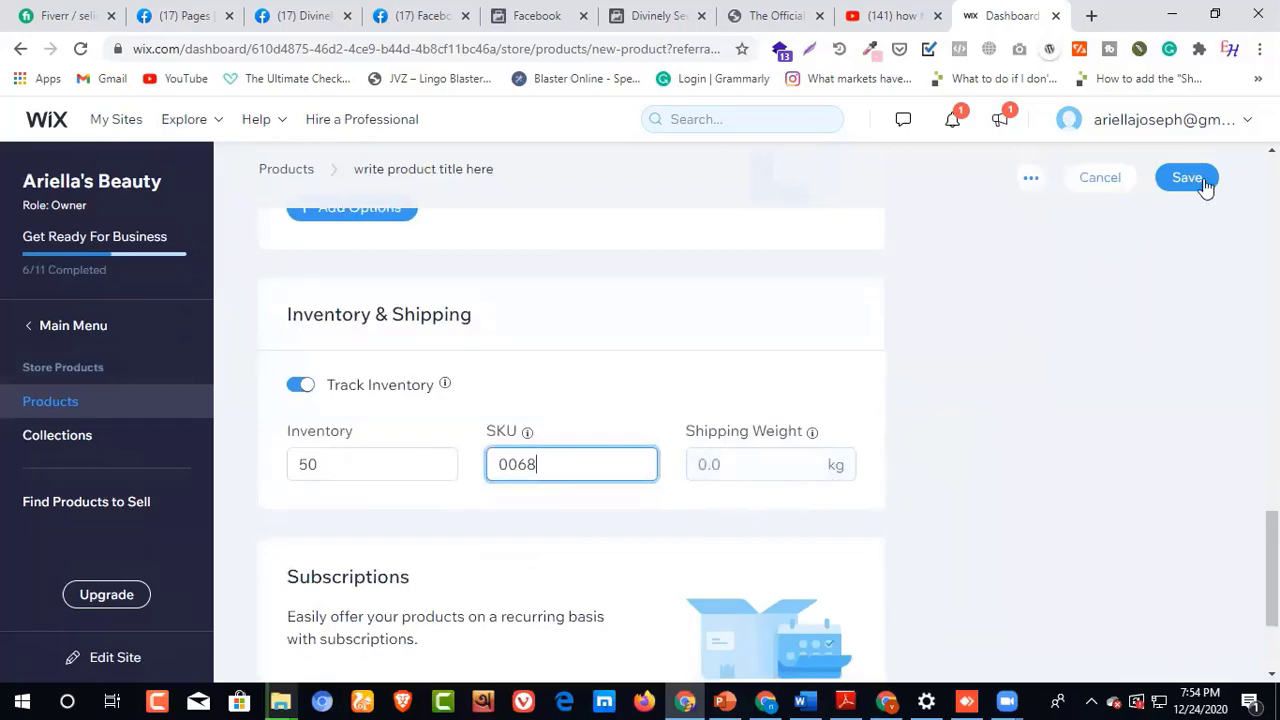